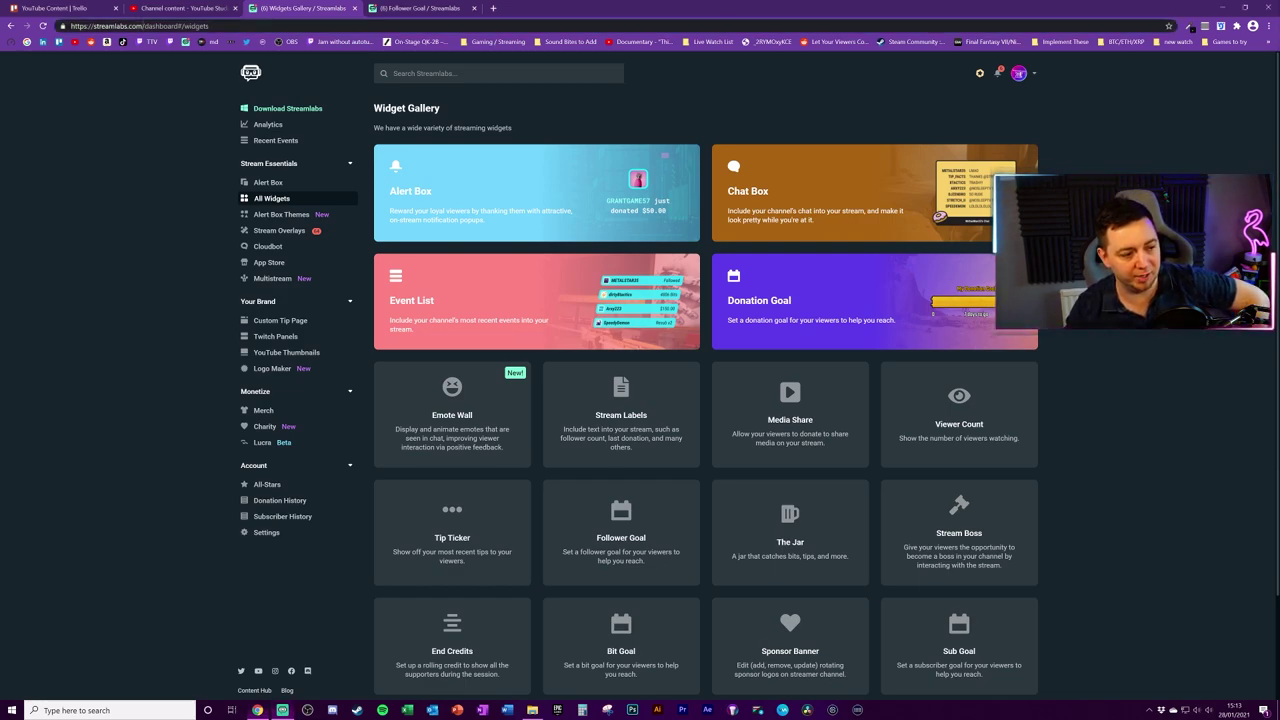
# Open the Follower Goal widget from the widget gallery and copy its widget URL
pyautogui.moveTo(70, 25); pyautogui.dragTo(143, 25)
pyautogui.click(189, 157)
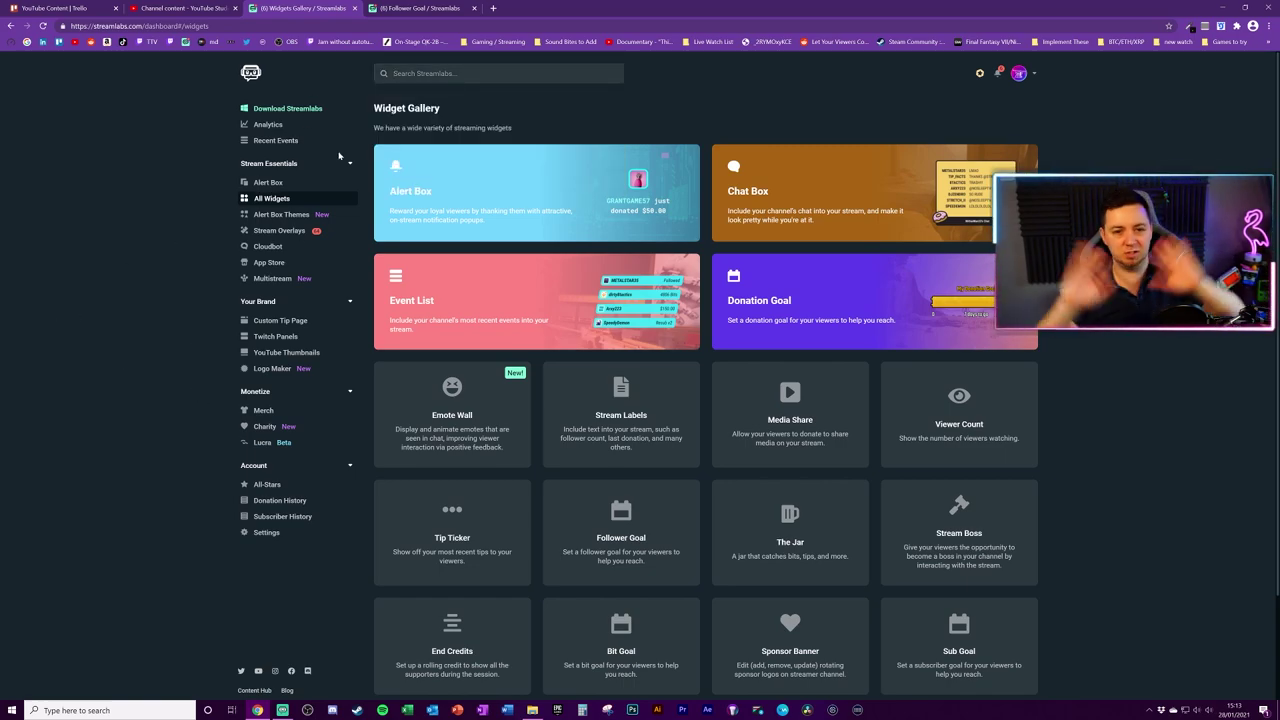
pyautogui.scroll(-2, 737, 346)
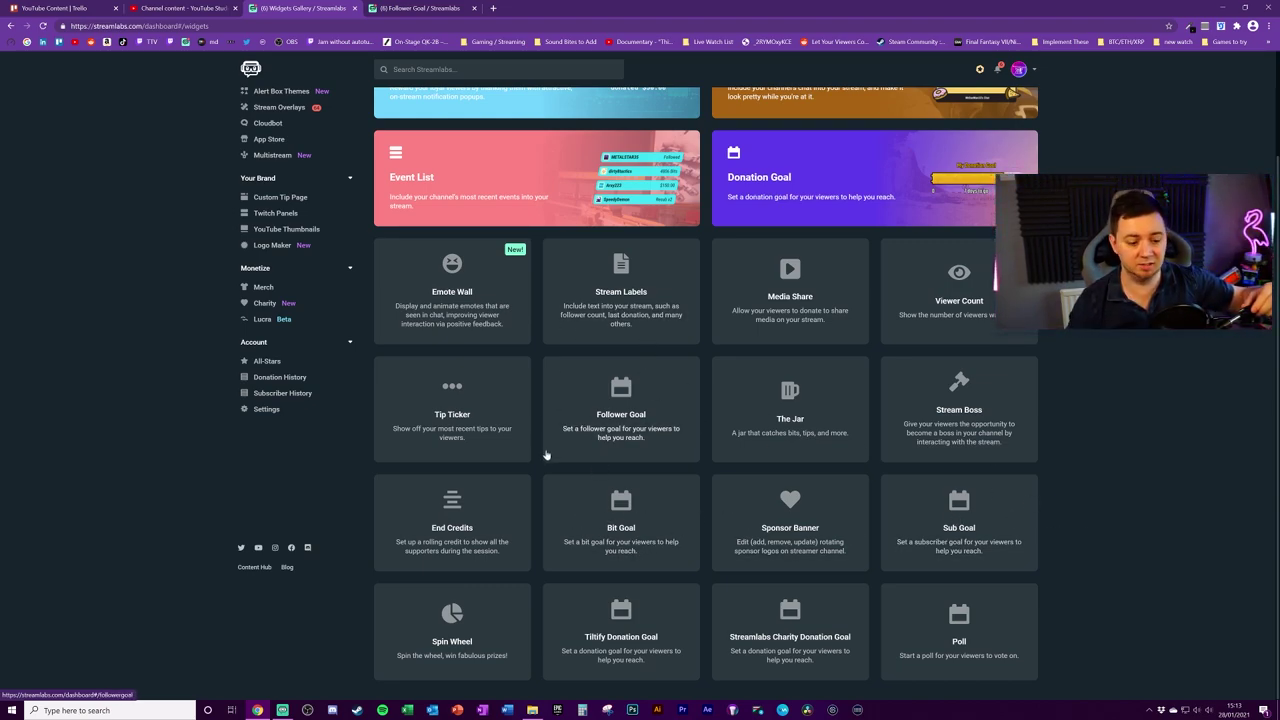
pyautogui.scroll(2, 343, 306)
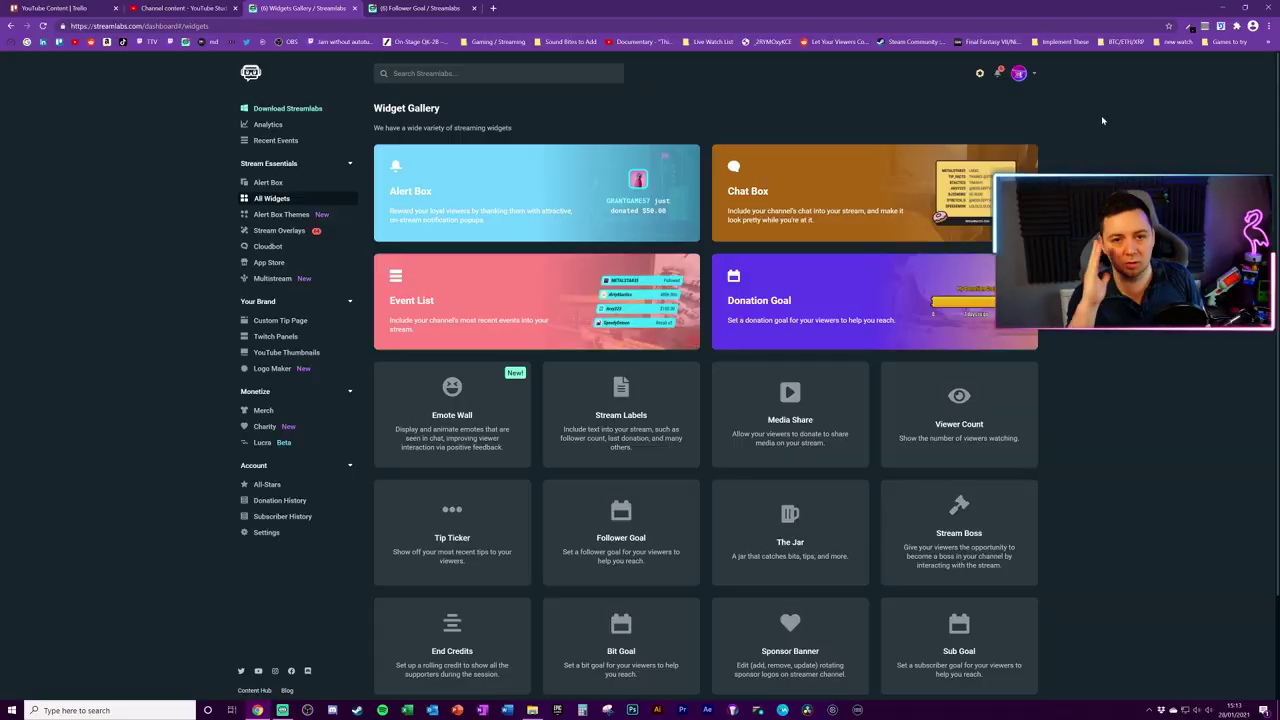
pyautogui.click(1019, 73)
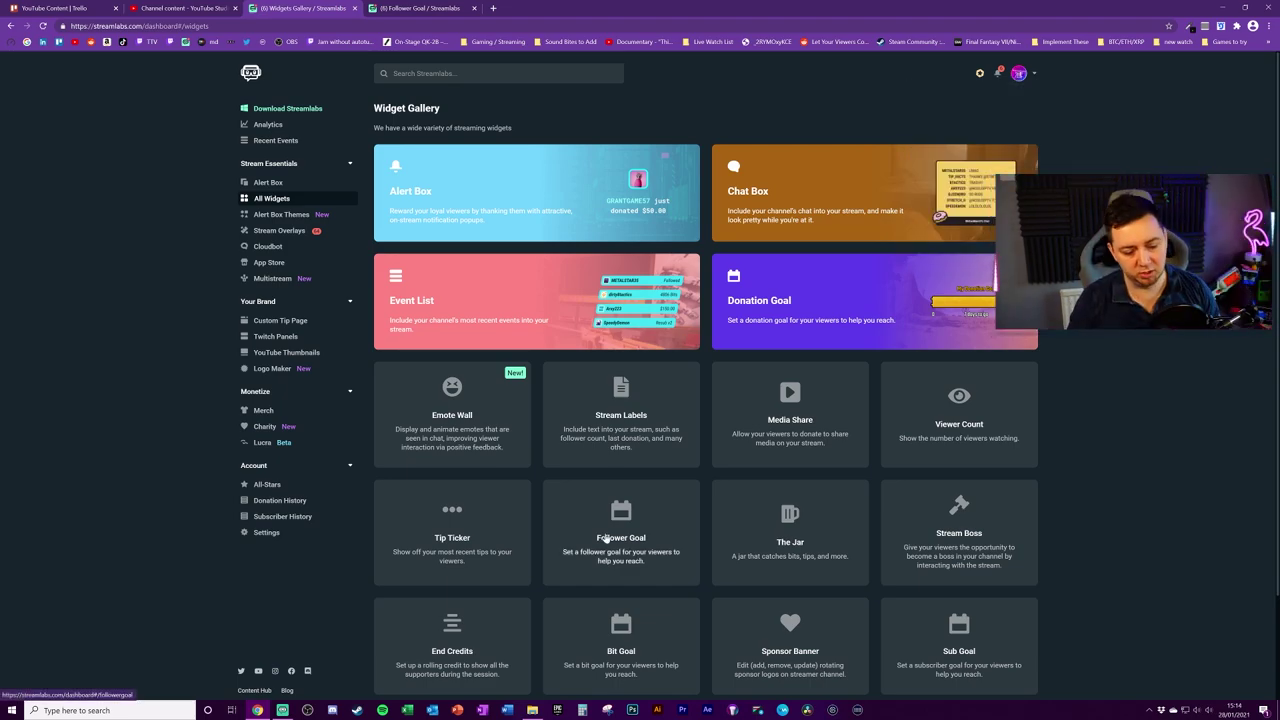
pyautogui.click(537, 531)
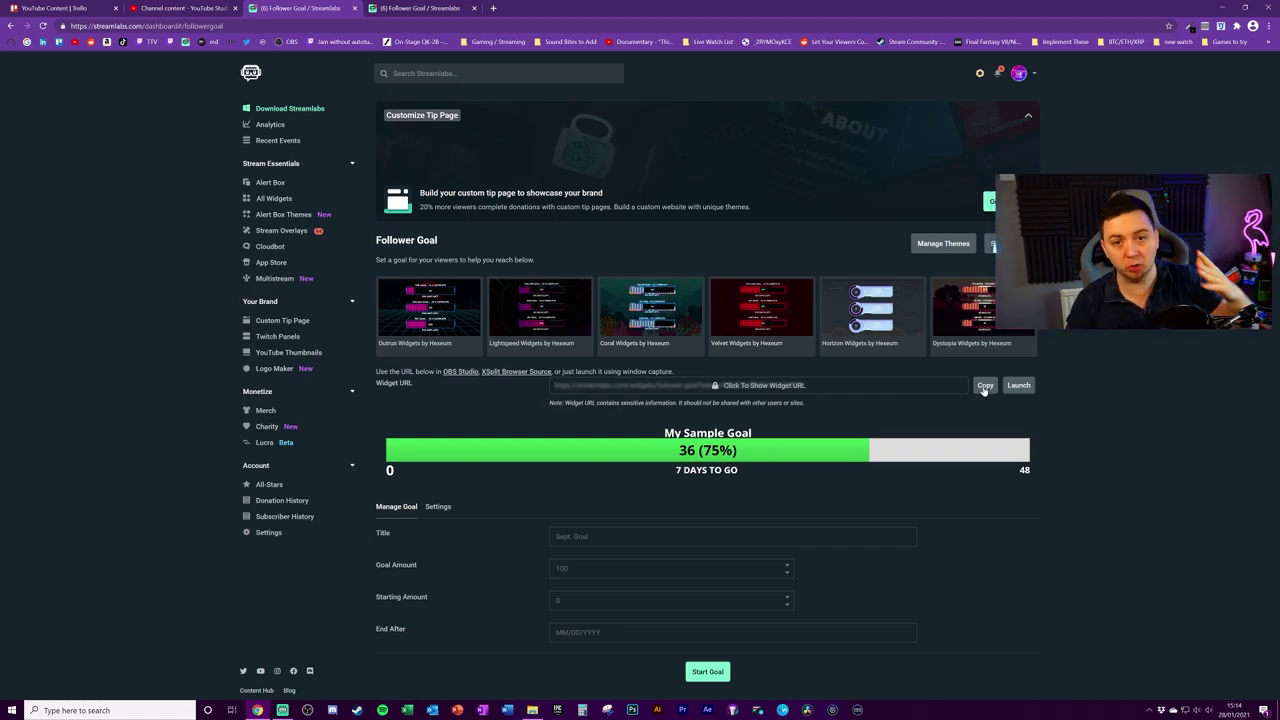
pyautogui.click(985, 386)
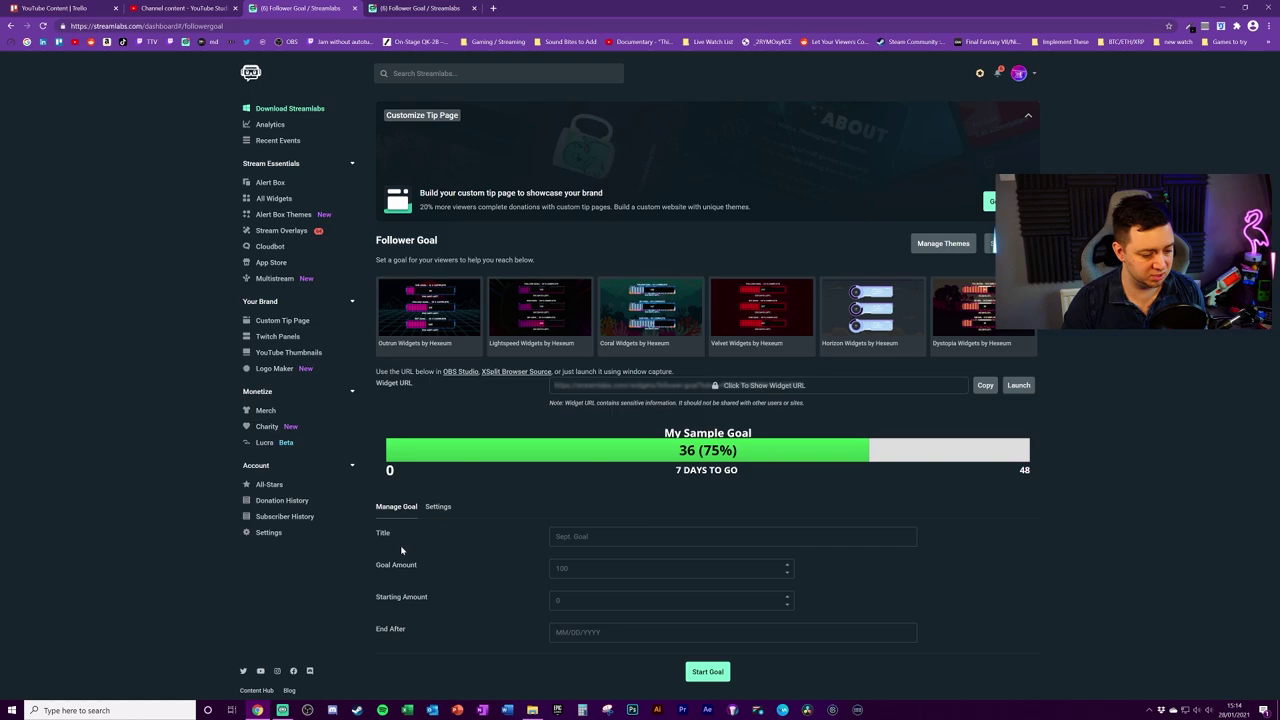
# Start a goal titled "Today's Follower Goal" with goal amount 1000000, starting amount 40000 and an end date of 29 January
pyautogui.click(690, 536)
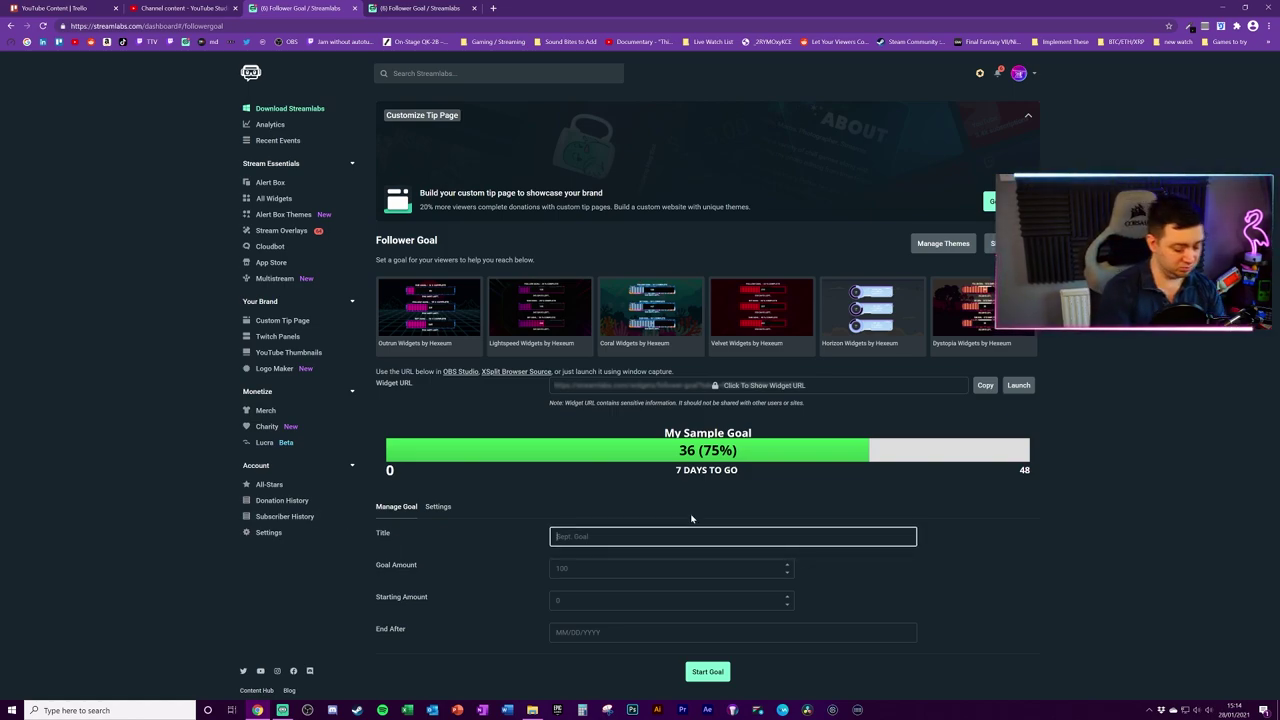
pyautogui.write("Today's Follower Goal")
pyautogui.click(670, 568)
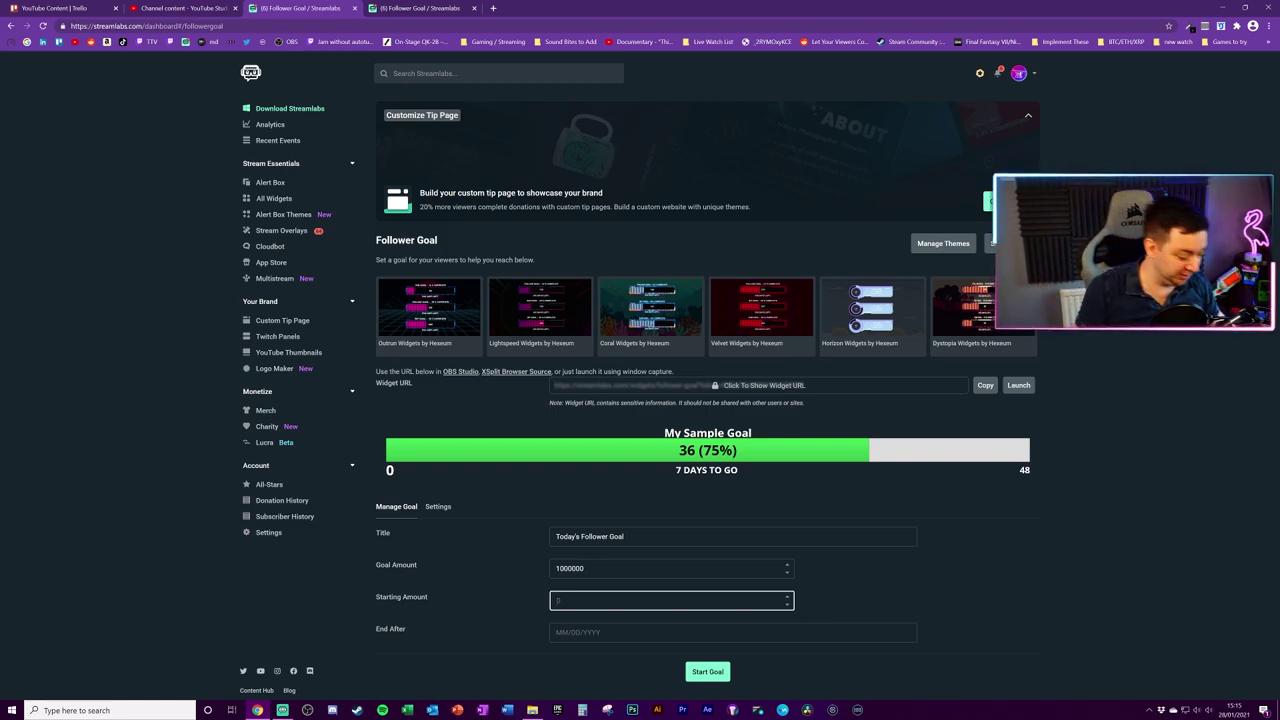
pyautogui.write('40000')
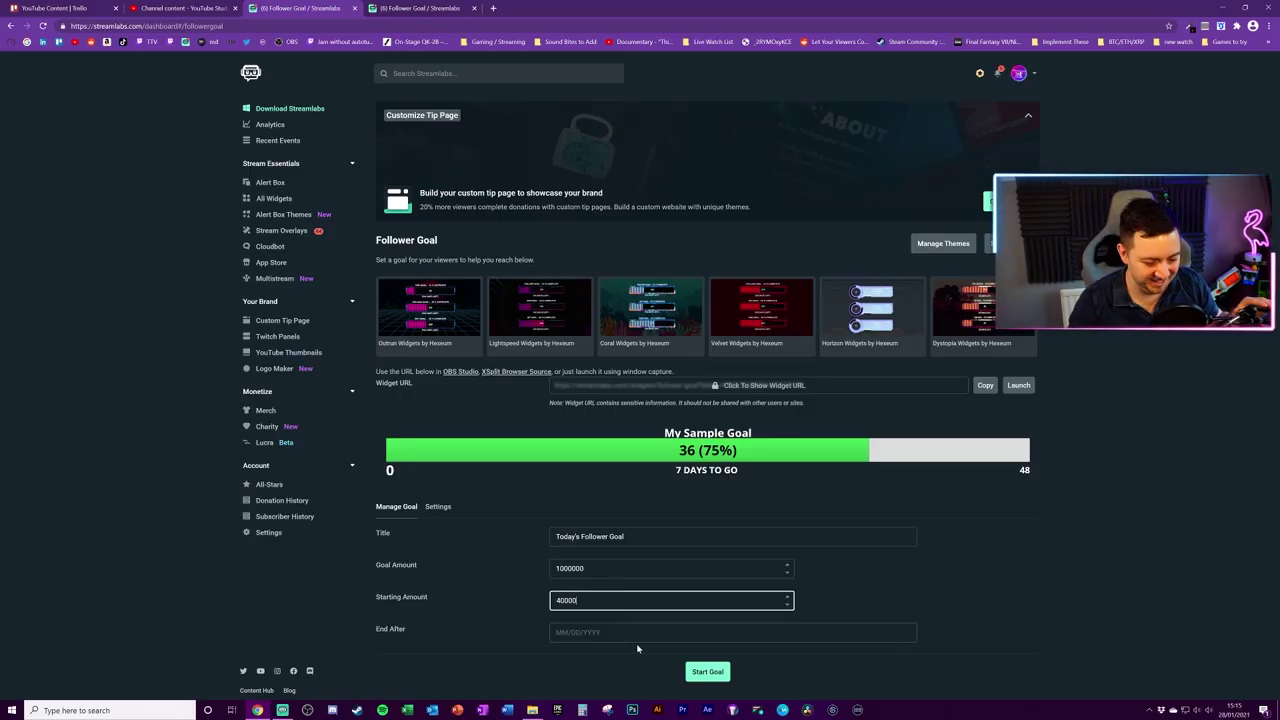
pyautogui.click(600, 632)
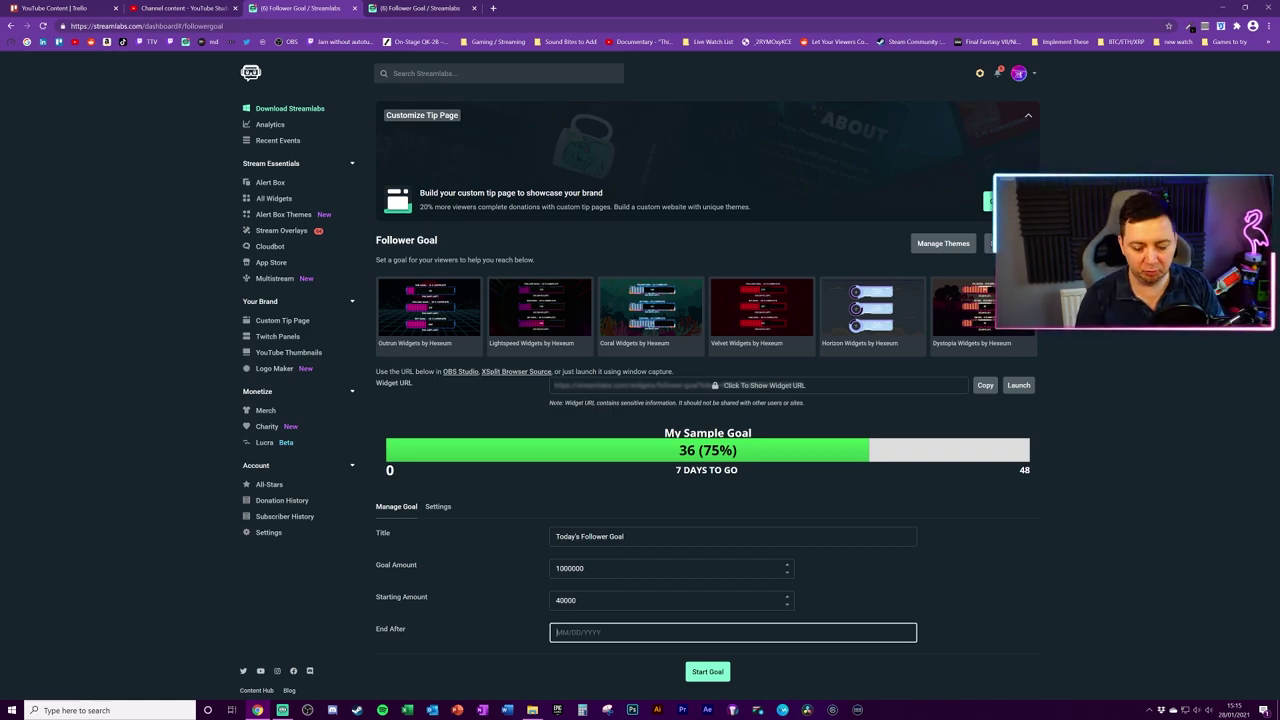
pyautogui.write('29/01/20')
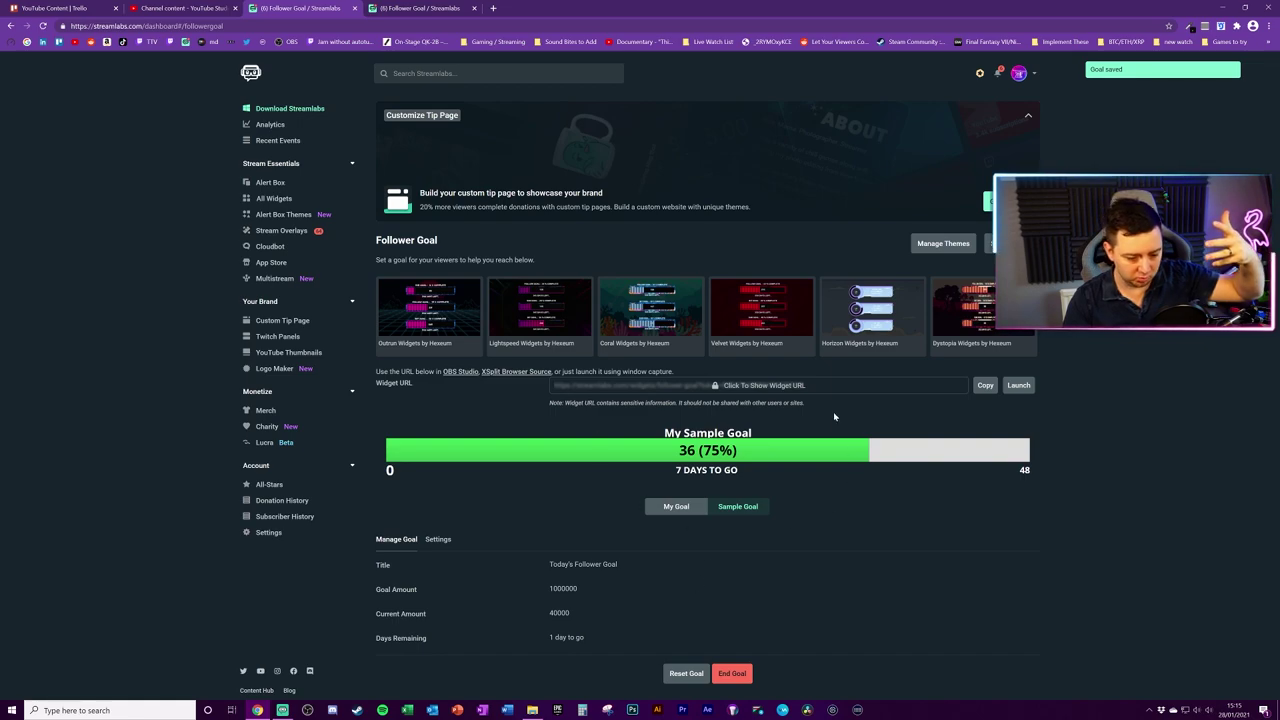
# Switch the preview from the sample to the actual goal and open the widget's appearance settings
pyautogui.click(677, 508)
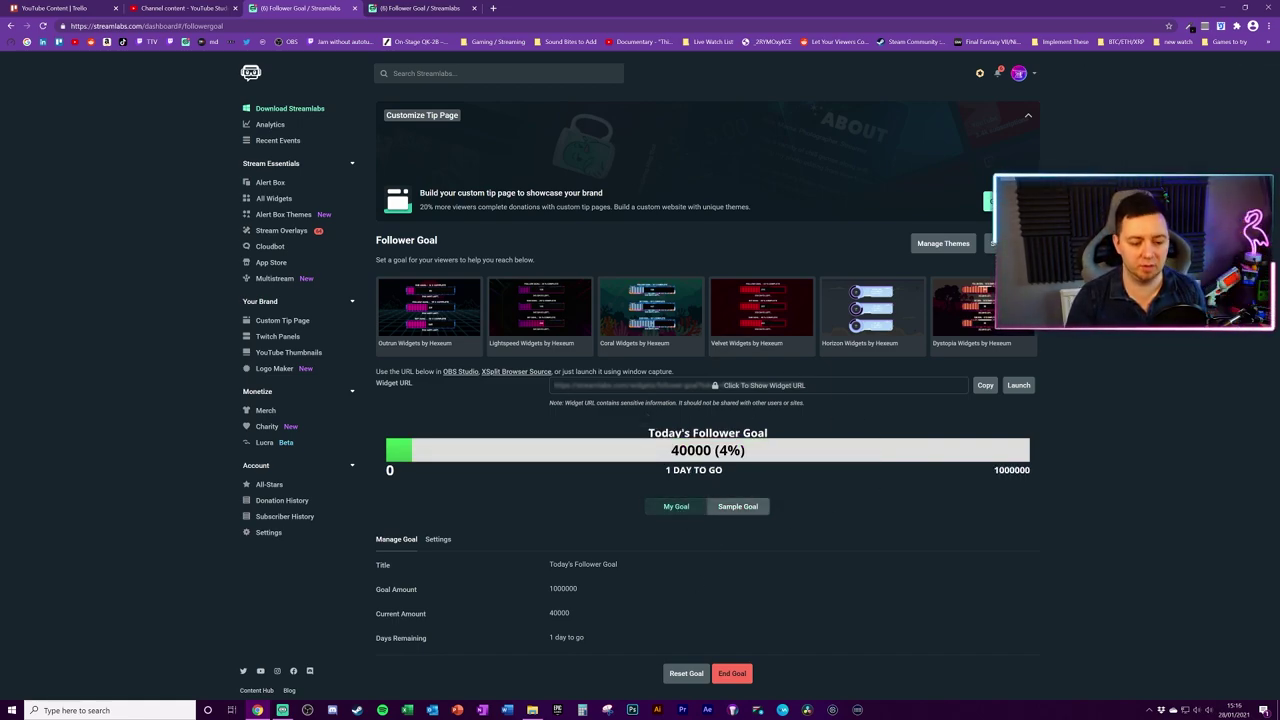
pyautogui.moveTo(648, 433); pyautogui.dragTo(752, 433)
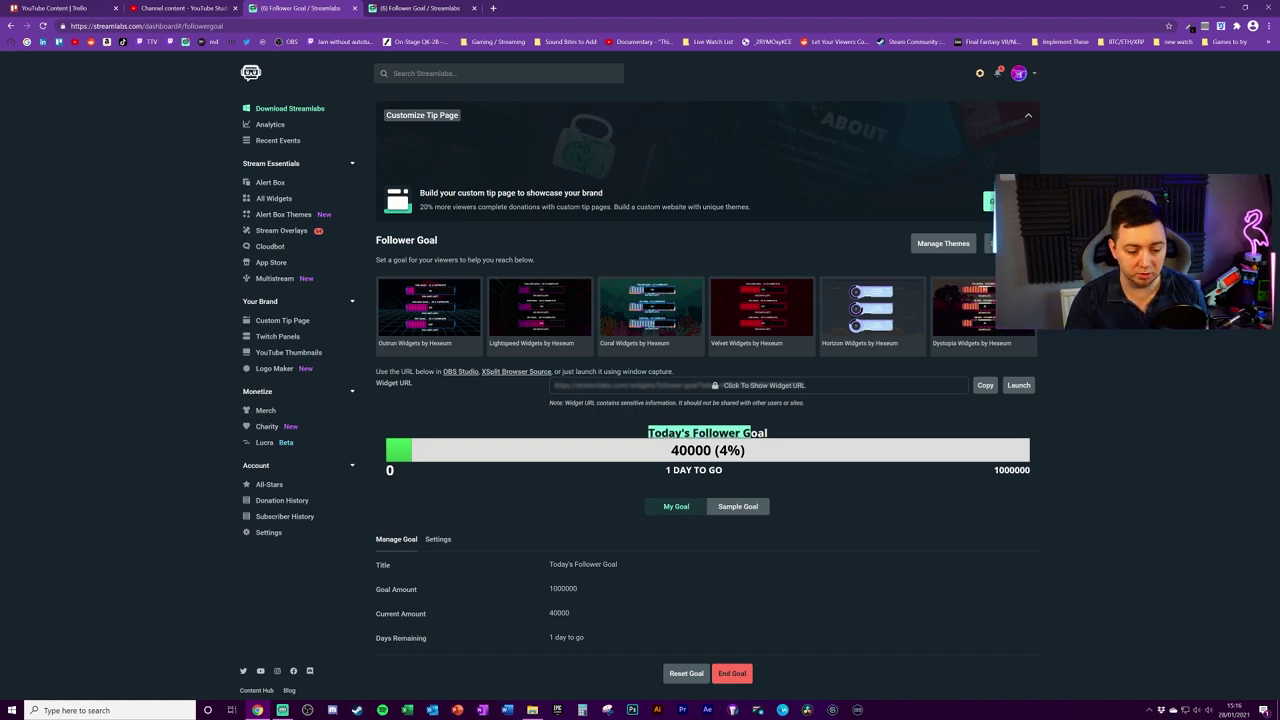
pyautogui.tripleClick(745, 452)
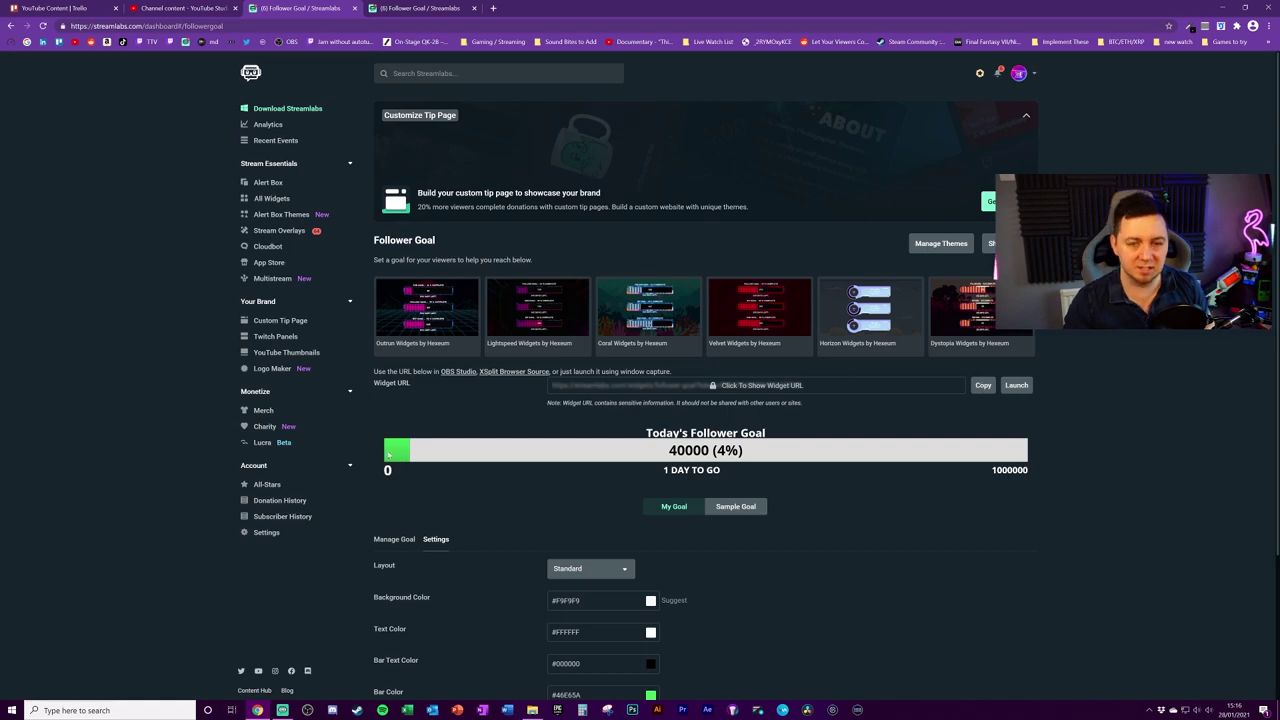
# Compare the Standard and Condensed layouts in the preview and set the goal layout to Condensed
pyautogui.scroll(-2, 714, 491)
pyautogui.click(590, 383)
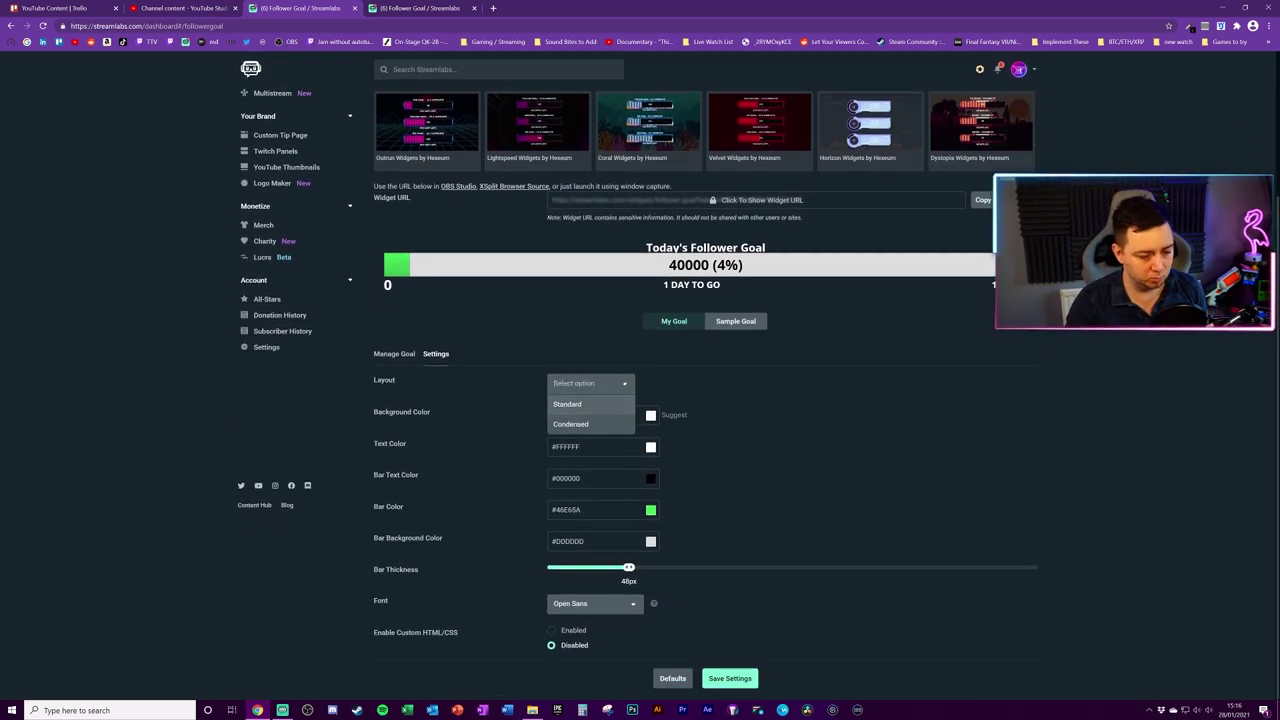
pyautogui.click(571, 424)
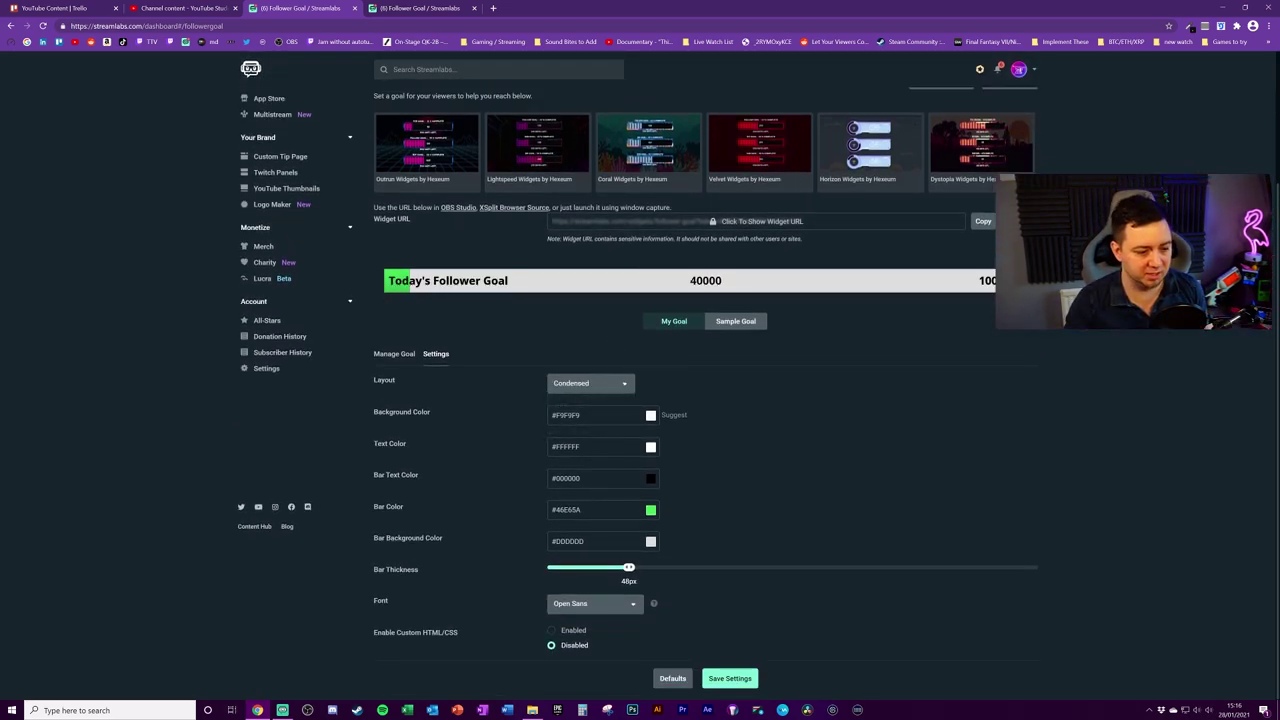
pyautogui.click(590, 383)
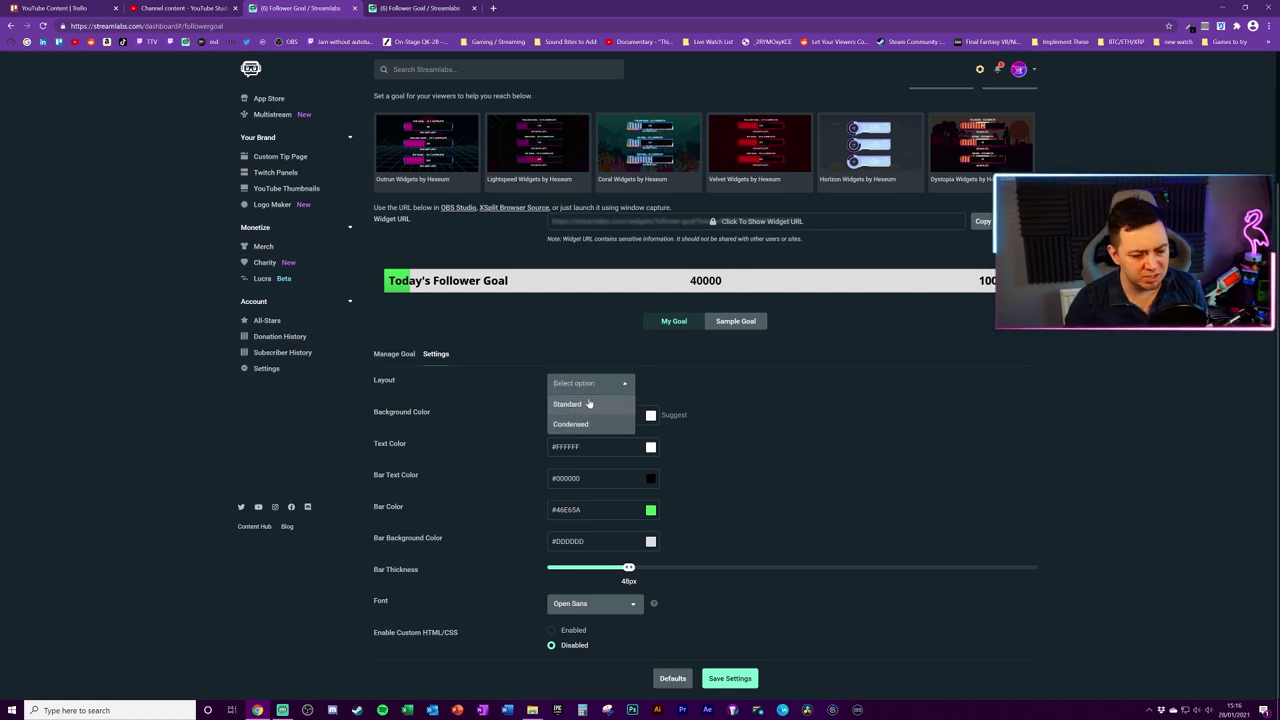
pyautogui.click(580, 408)
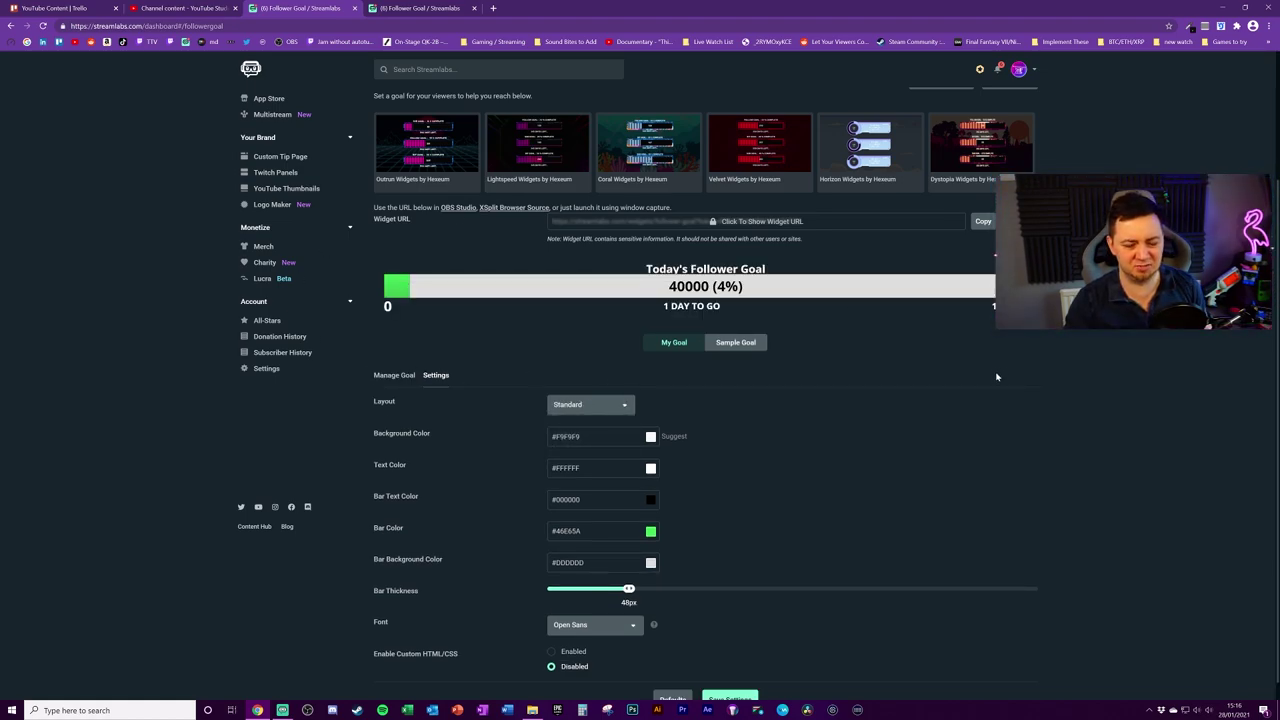
pyautogui.click(590, 404)
pyautogui.click(575, 446)
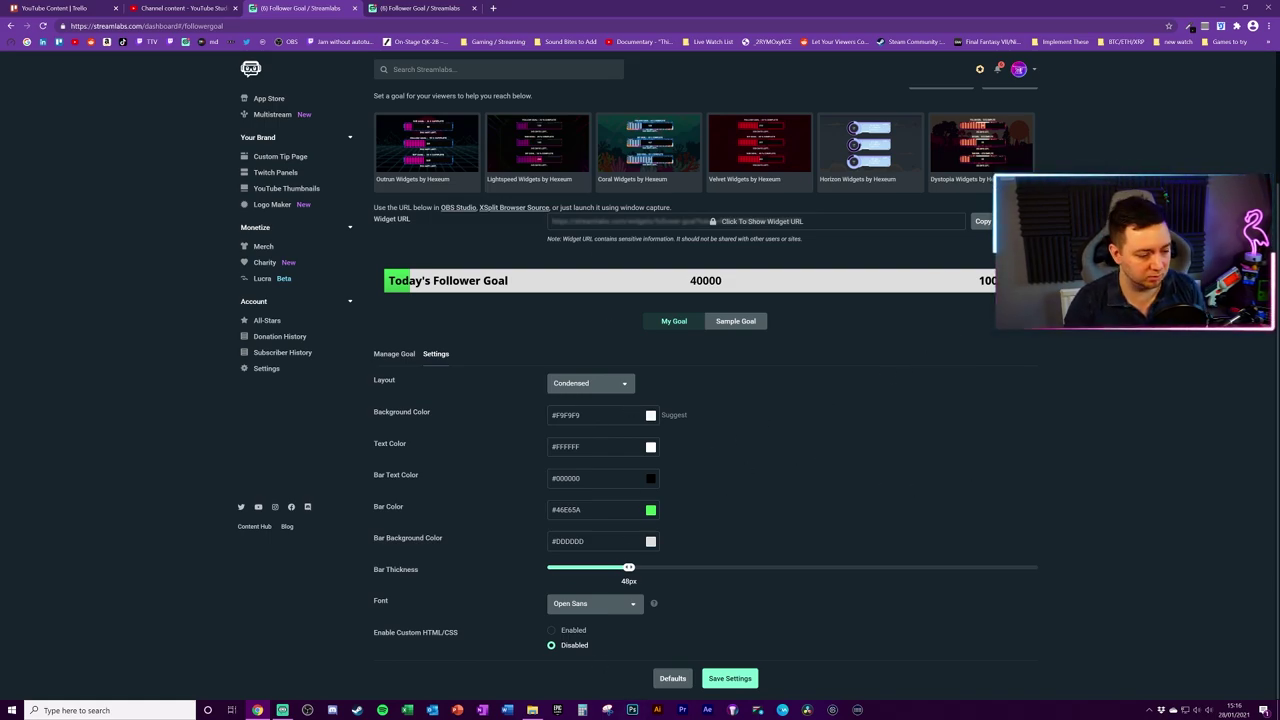
# Set the background color to grey #858585 and the bar color to magenta #FF00E5
pyautogui.click(600, 510)
pyautogui.click(640, 593)
pyautogui.moveTo(635, 540); pyautogui.dragTo(691, 509)
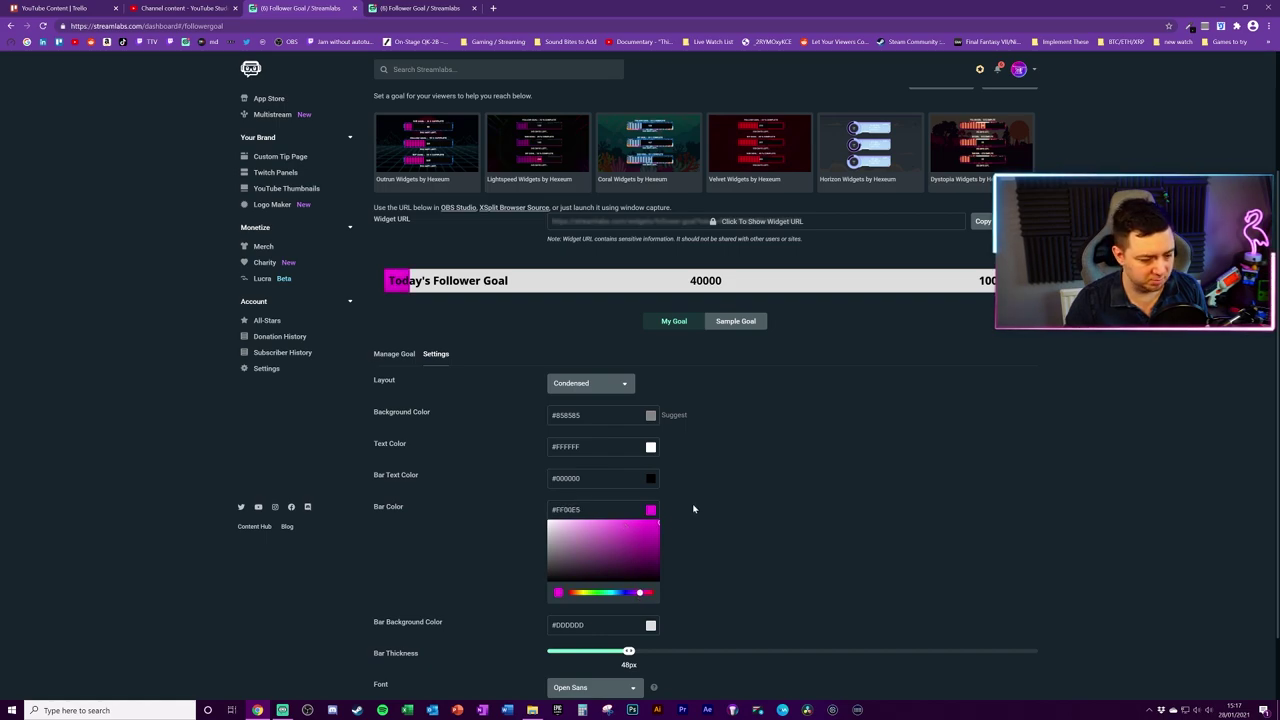
pyautogui.click(889, 483)
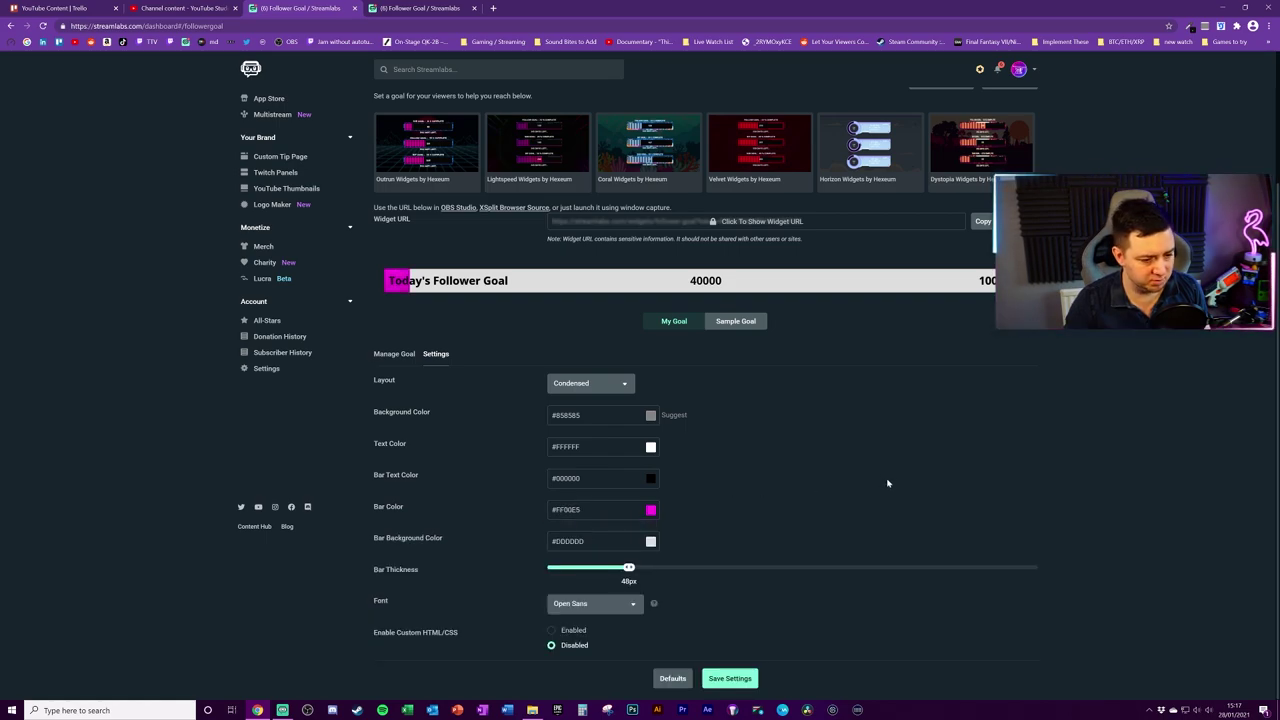
# Try red for the bar text, and change the bar text color to light blue #3FC2EE
pyautogui.click(651, 480)
pyautogui.click(553, 488)
pyautogui.click(750, 430)
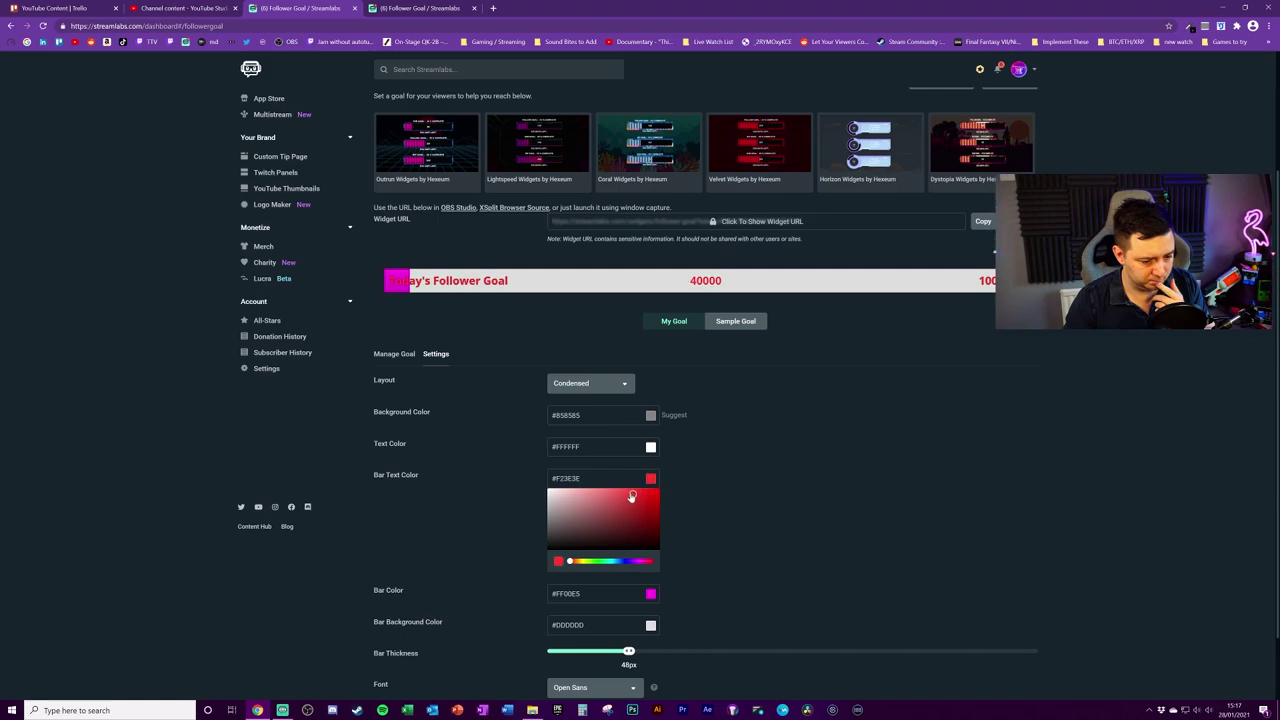
pyautogui.click(613, 560)
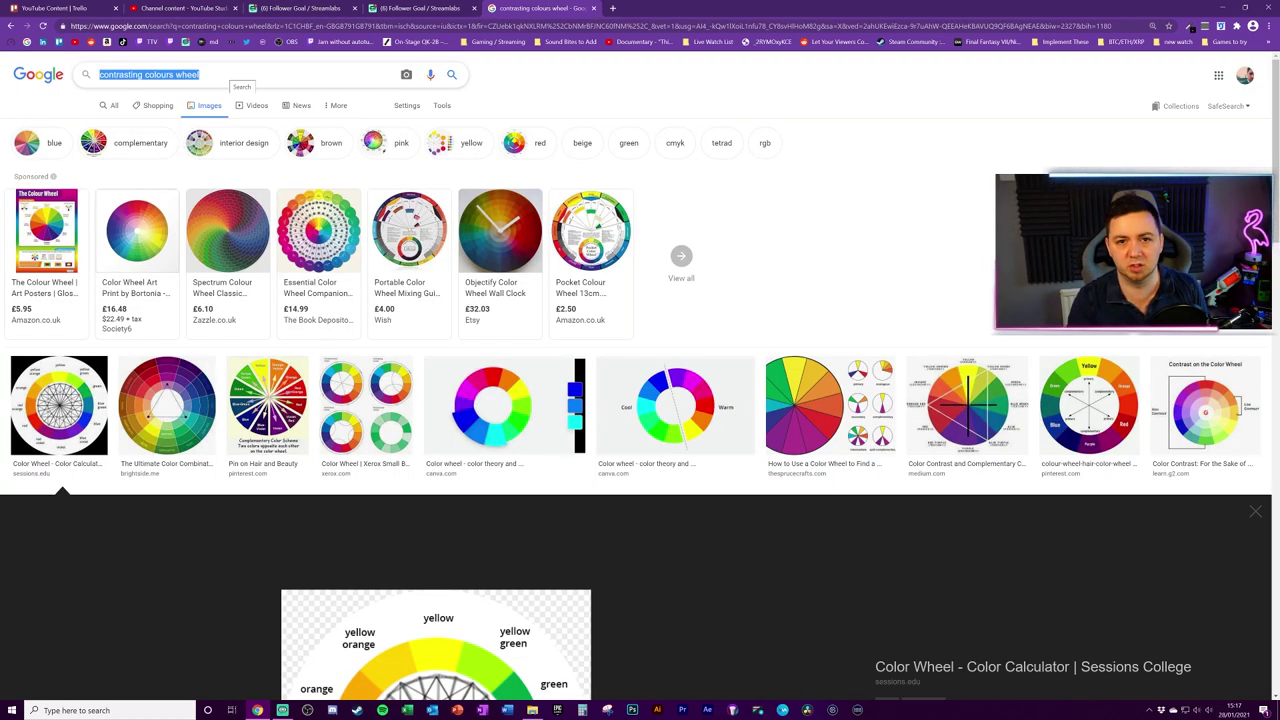
# Examine the color wheel in the Google image results for "contrasting colours wheel" and return to the Follower Goal settings
pyautogui.click(200, 74)
pyautogui.moveTo(156, 74); pyautogui.dragTo(205, 76)
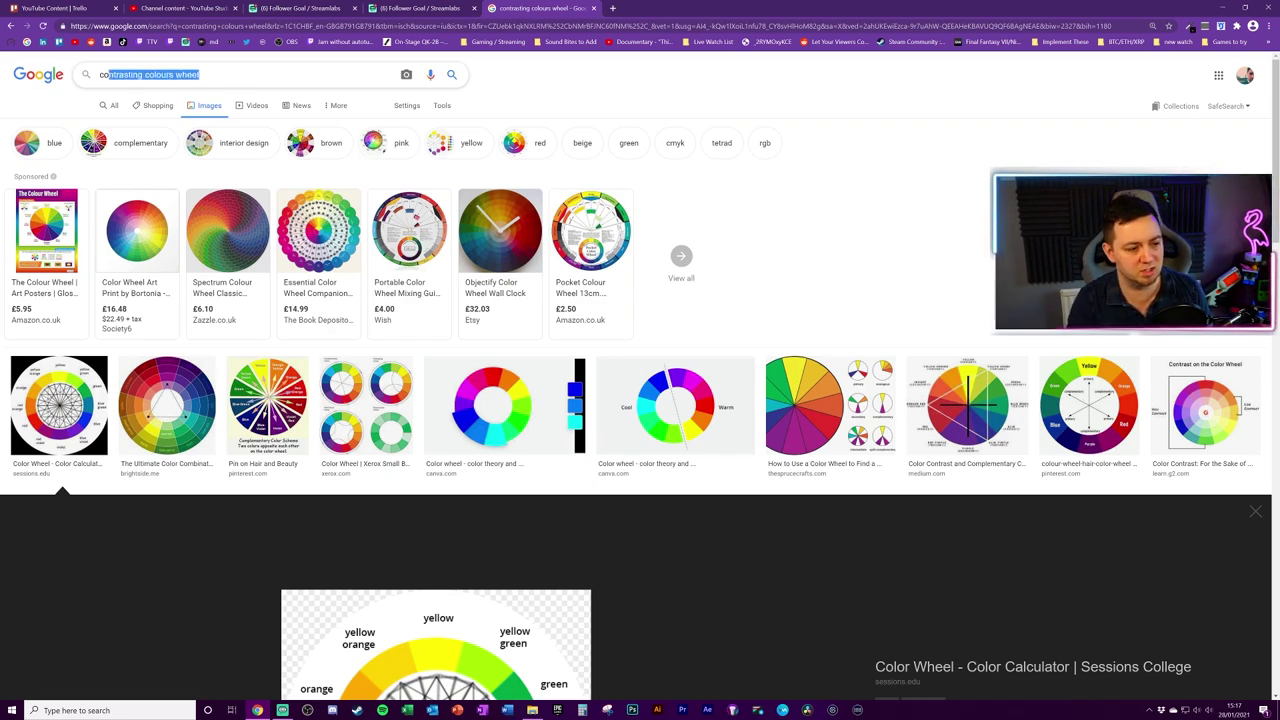
pyautogui.scroll(-3, 480, 305)
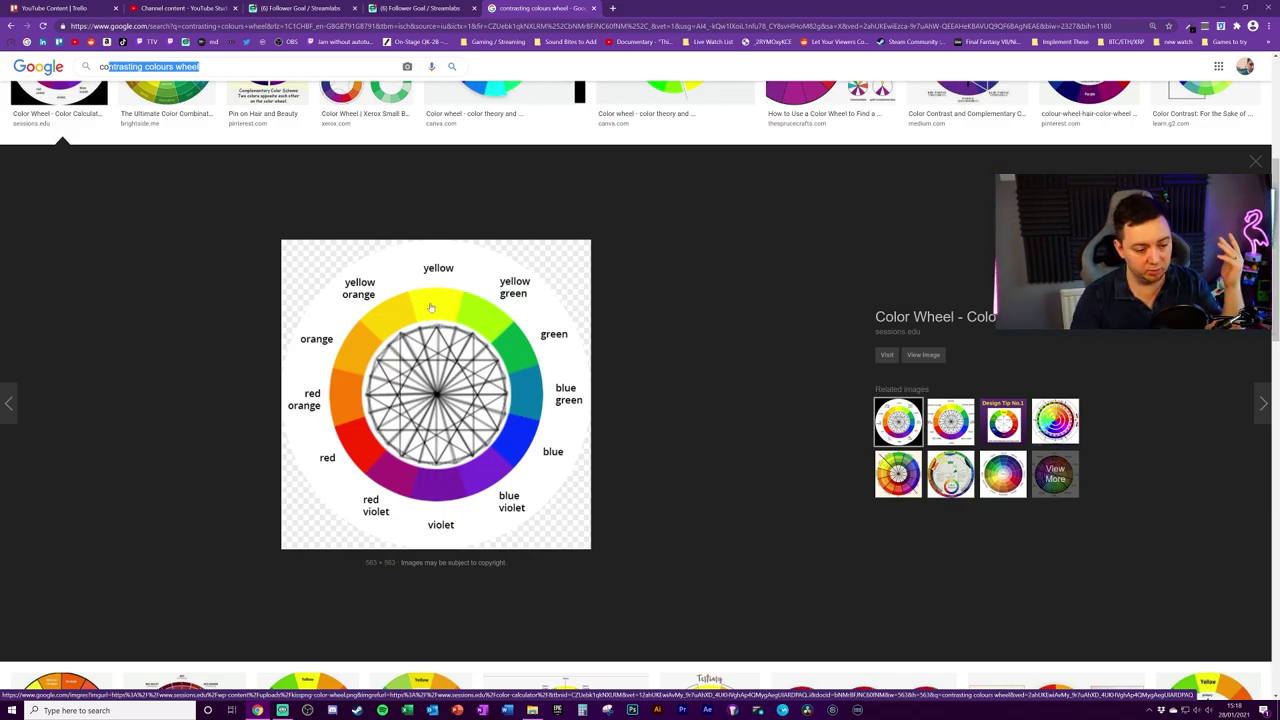
pyautogui.hotkey('ctrl', 'shift', 'Tab')
pyautogui.hotkey('ctrl', 'shift', 'Tab')
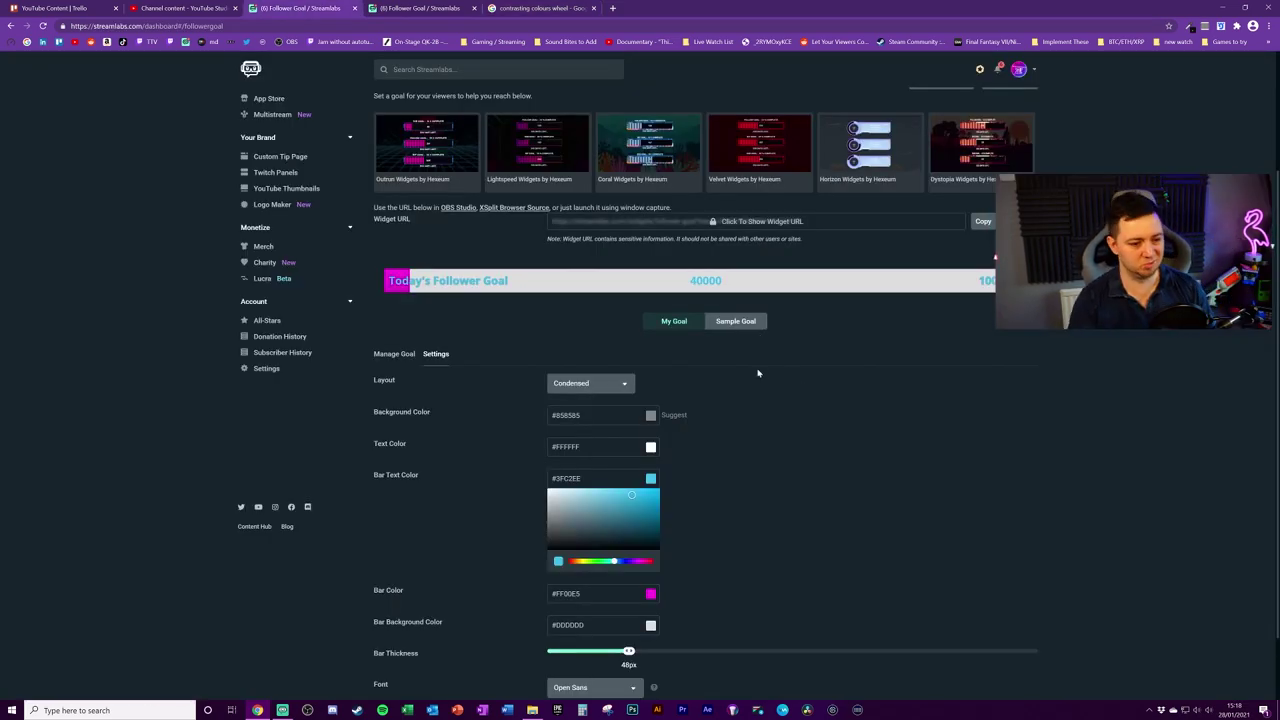
# Set the bar text color to #20C1F6, the bar background to #5C5C5C, the thickness to 36 px and the font to Orbitron
pyautogui.moveTo(628, 651); pyautogui.dragTo(611, 571)
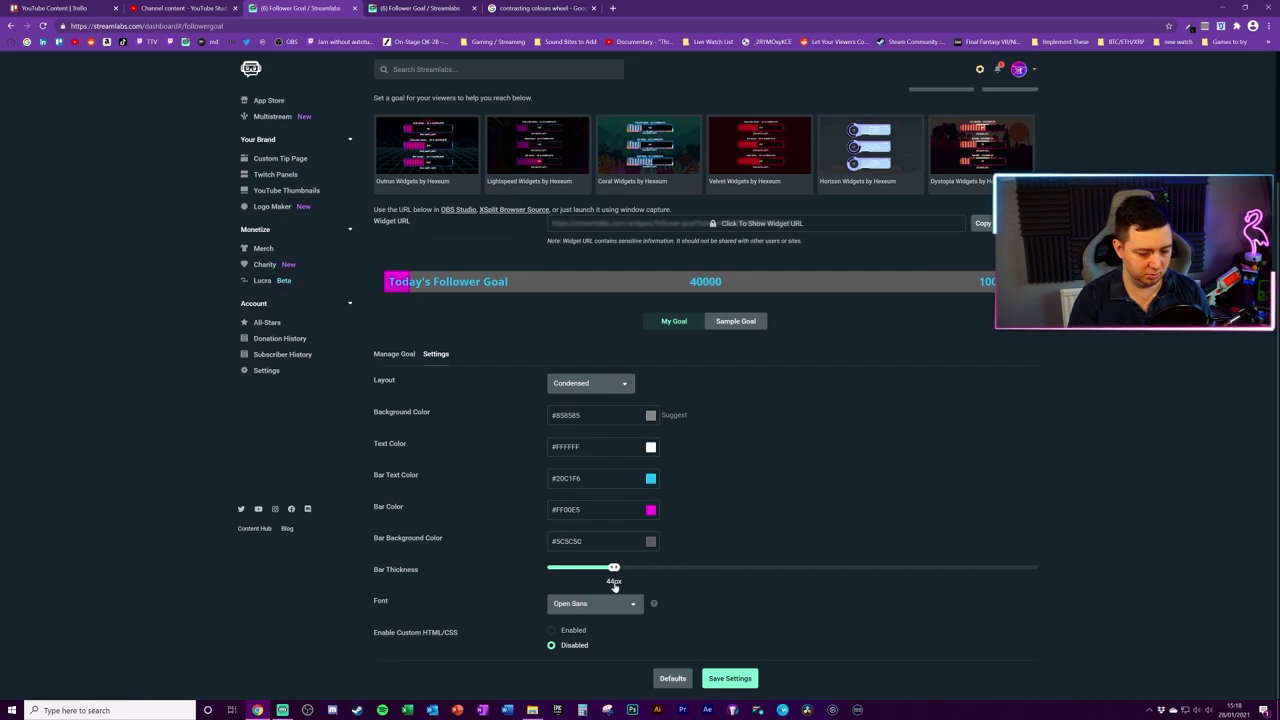
pyautogui.click(598, 603)
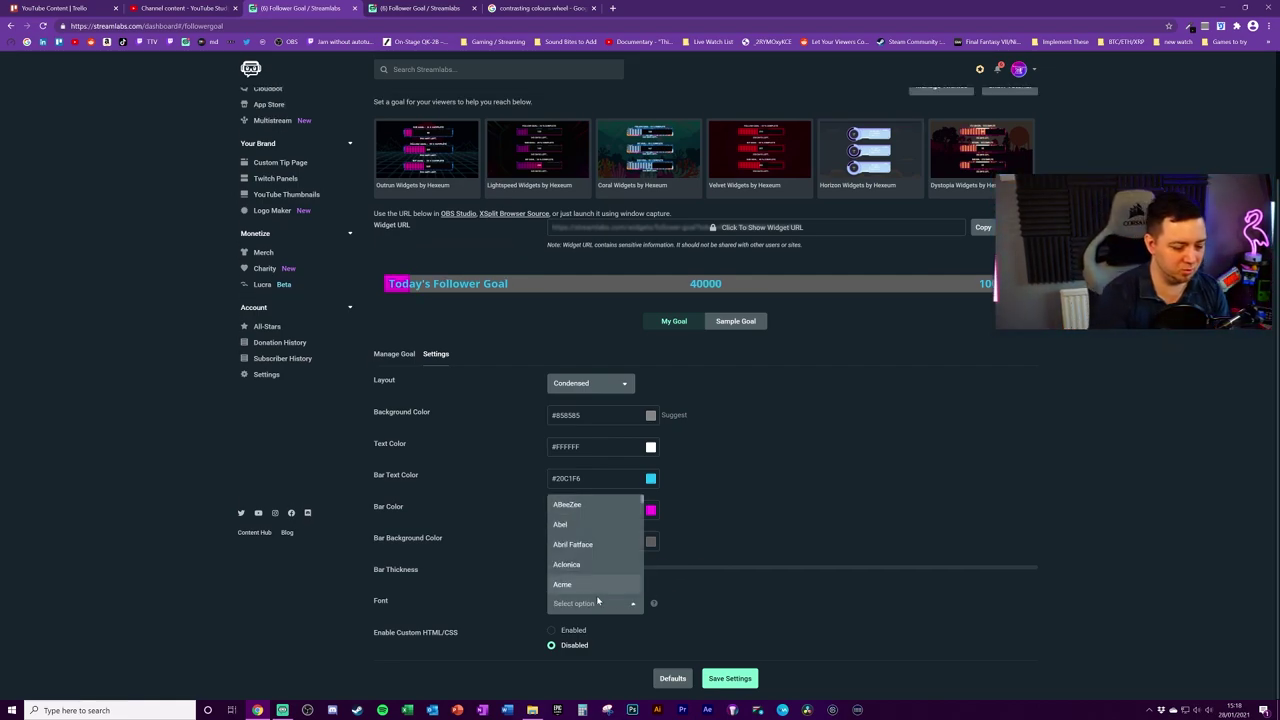
pyautogui.write('orb')
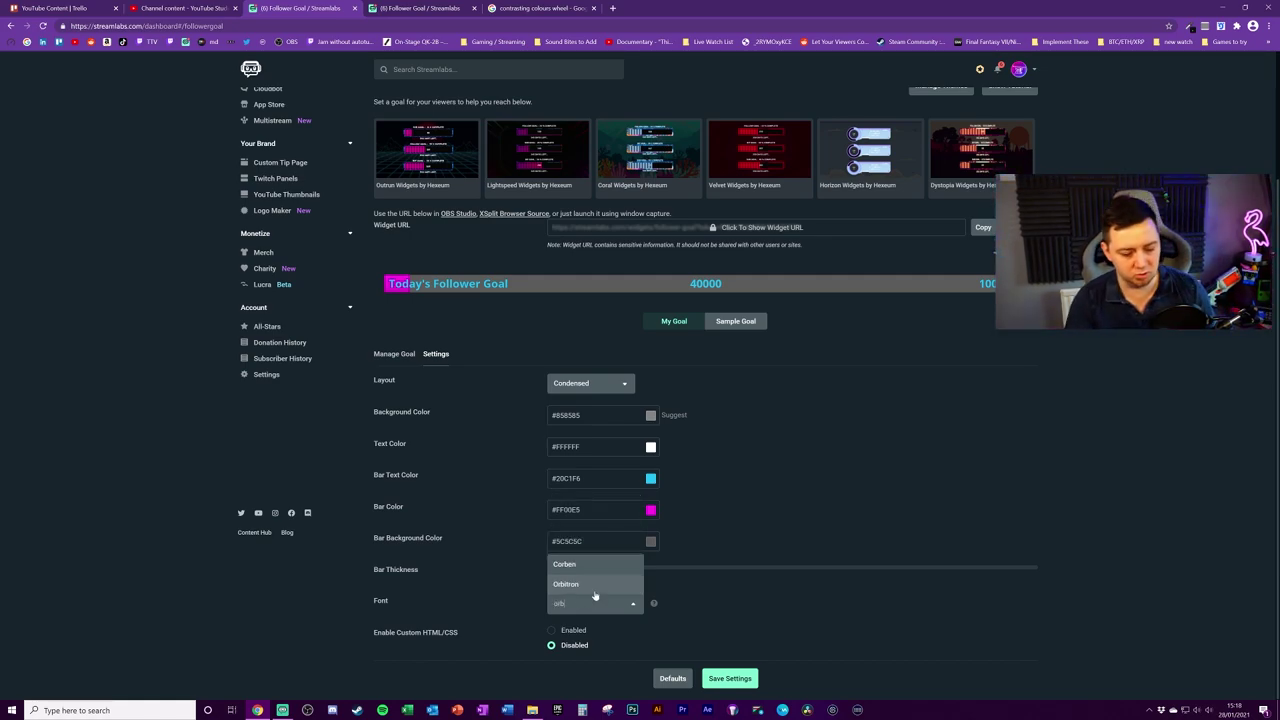
pyautogui.click(594, 590)
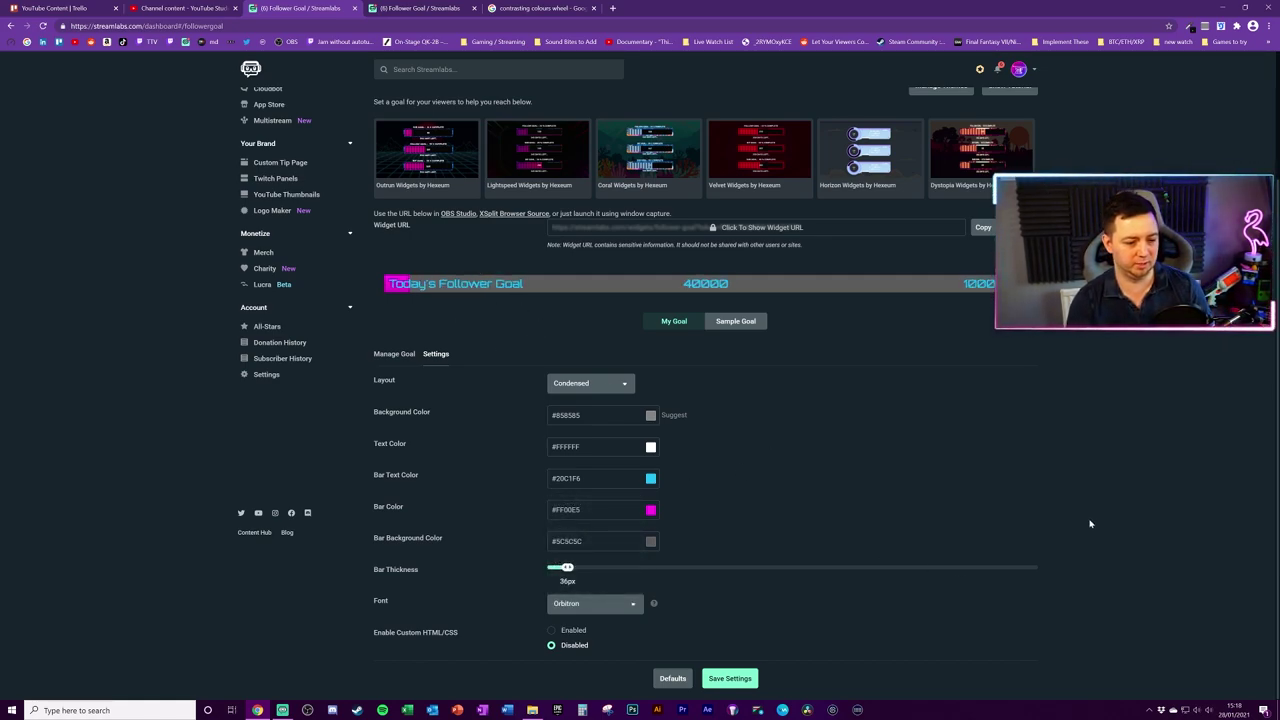
# Enable custom HTML/CSS, examine the widget's HTML code, and disable the option again
pyautogui.click(568, 628)
pyautogui.scroll(-1, 400, 575)
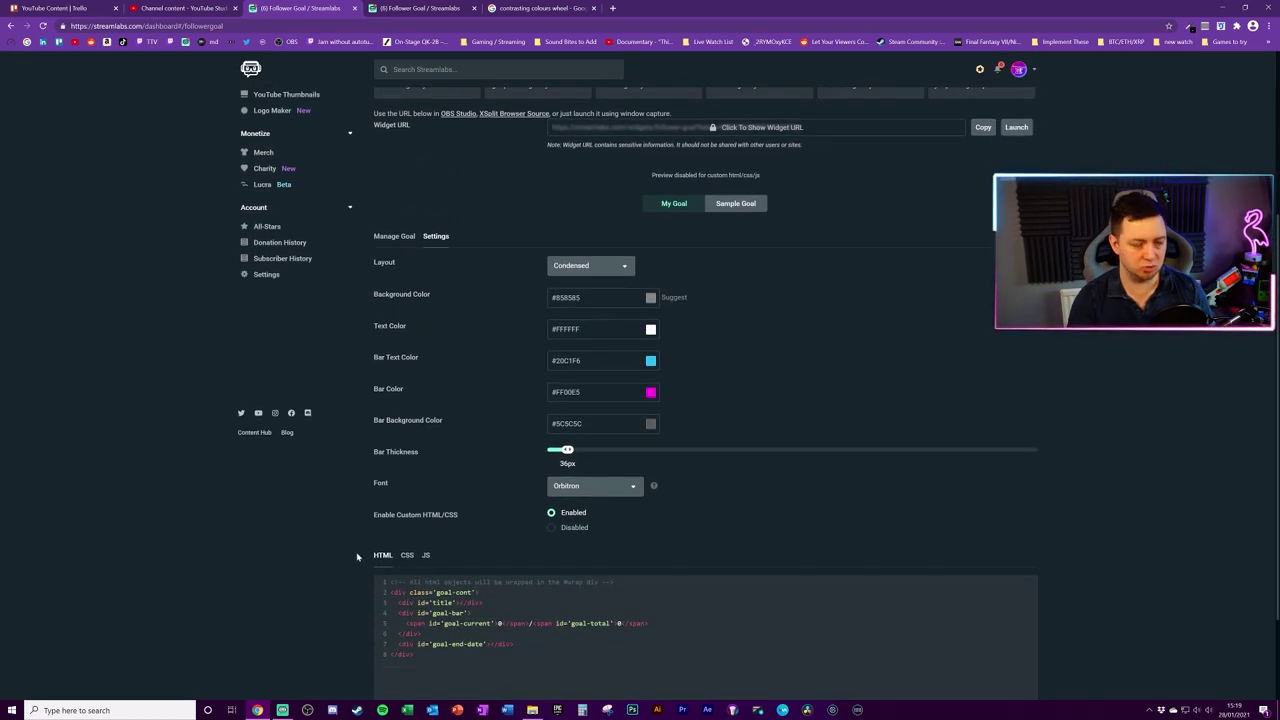
pyautogui.scroll(-1, 519, 633)
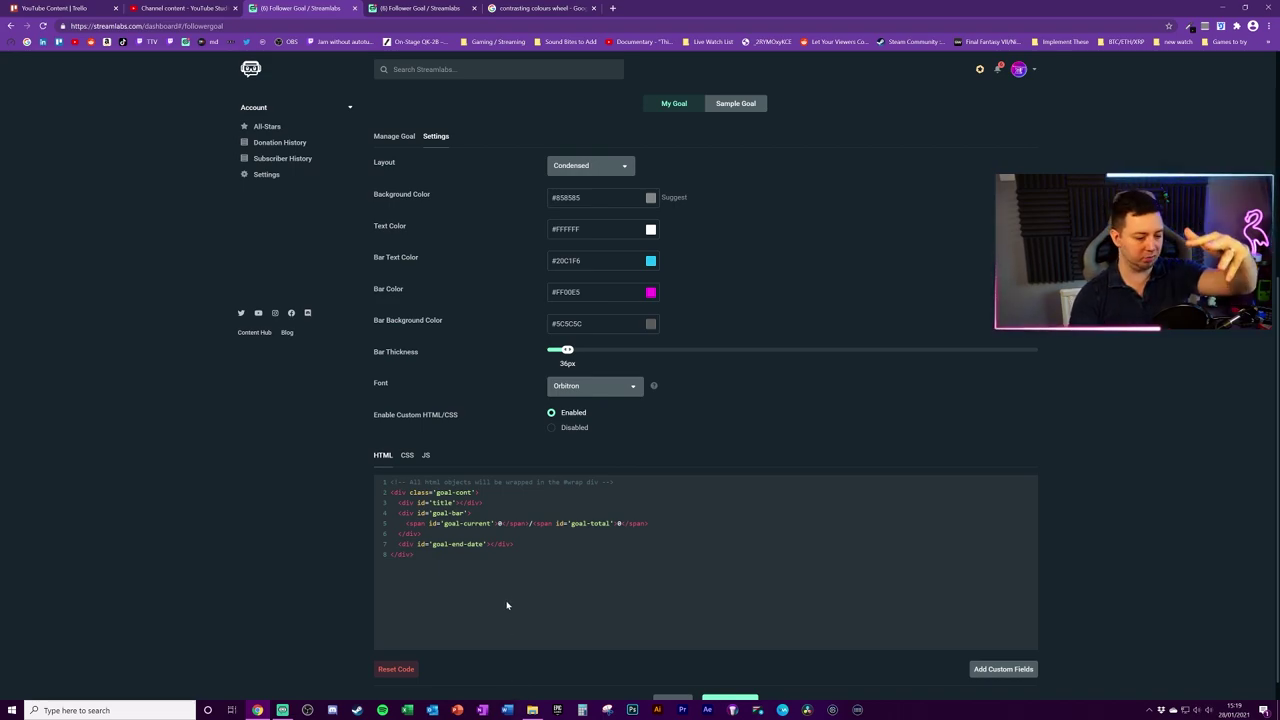
pyautogui.moveTo(506, 605); pyautogui.dragTo(327, 427)
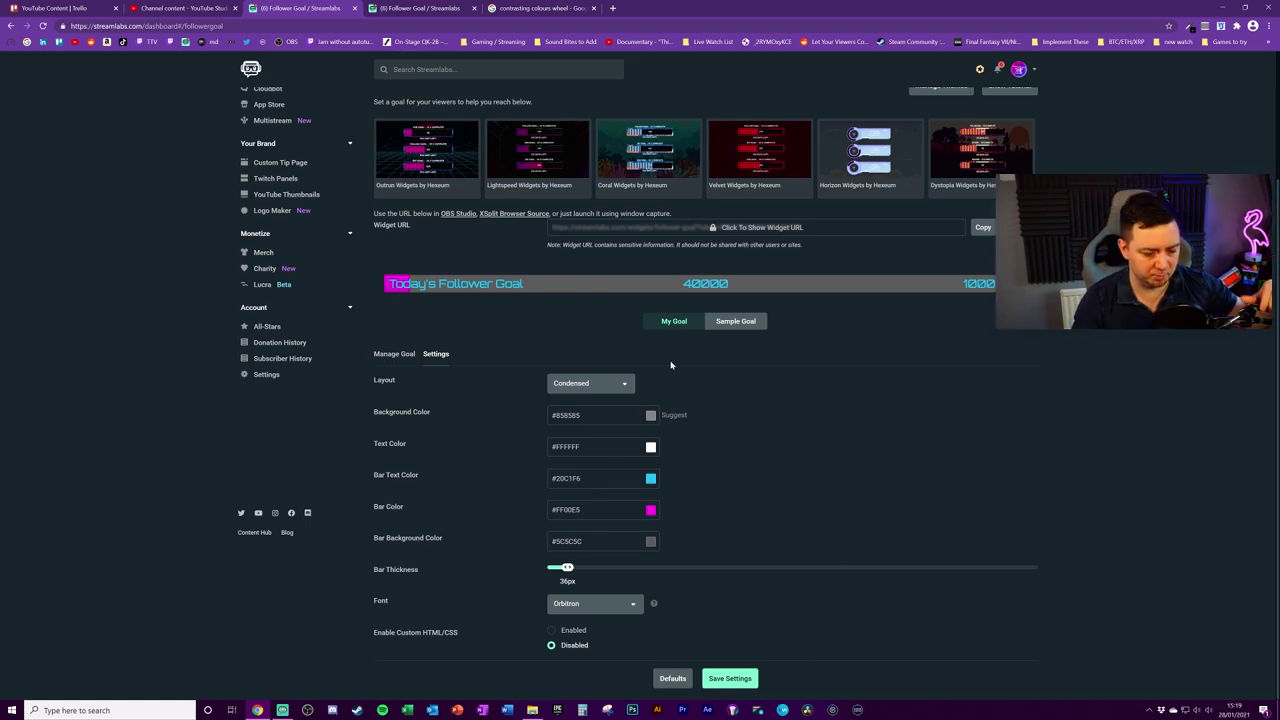
# Save the follower goal settings and copy the widget URL
pyautogui.click(722, 679)
pyautogui.click(976, 229)
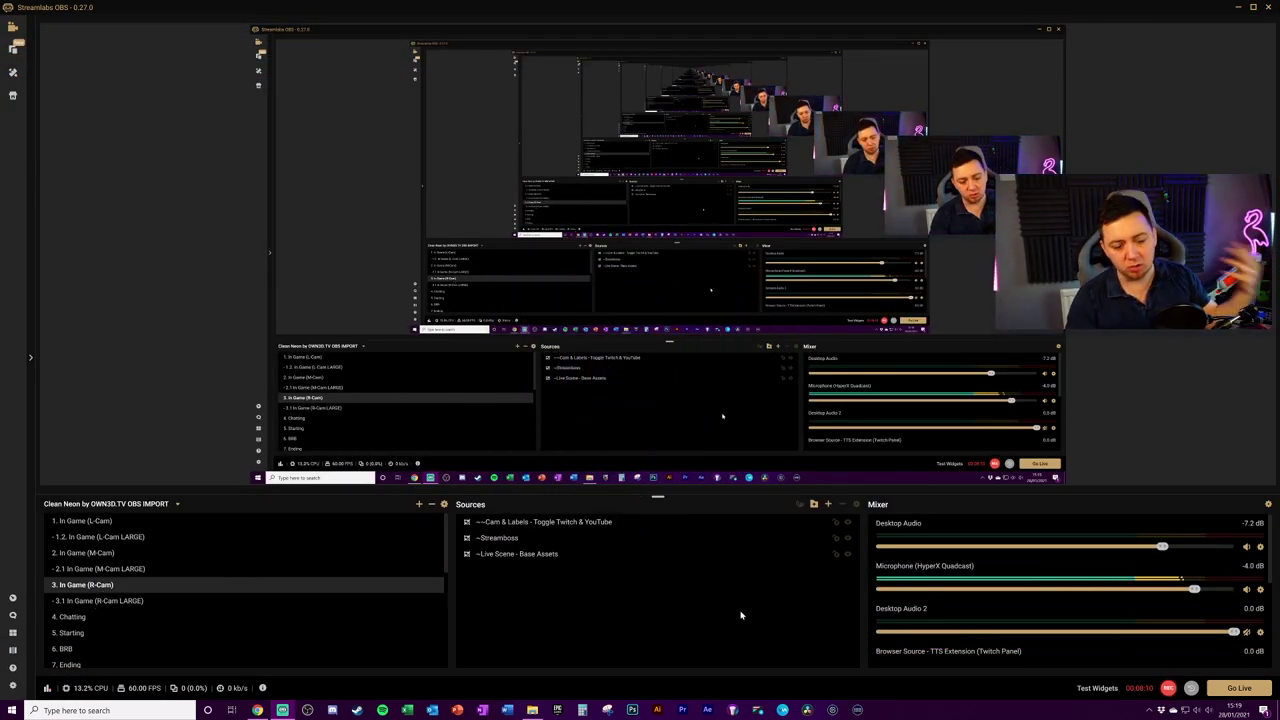
# Add a Follower Goal widget source to the In Game (R-Cam) scene and review its visual and source settings
pyautogui.click(829, 506)
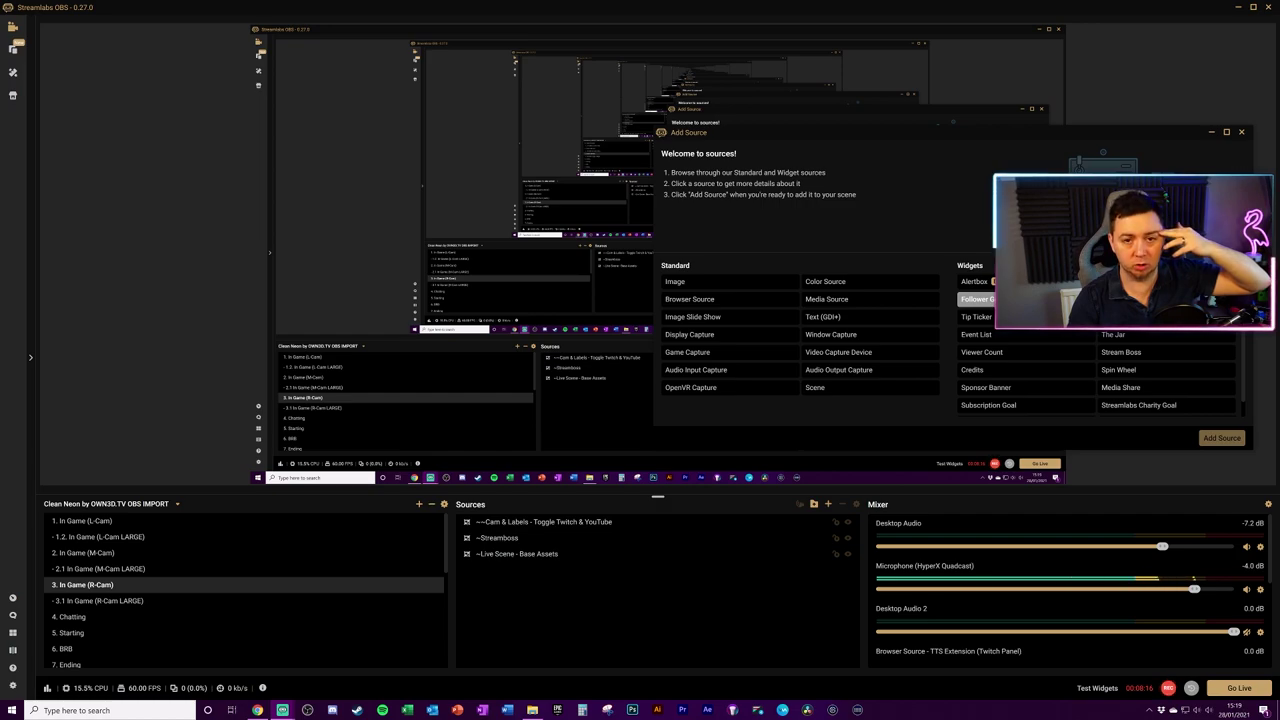
pyautogui.click(977, 299)
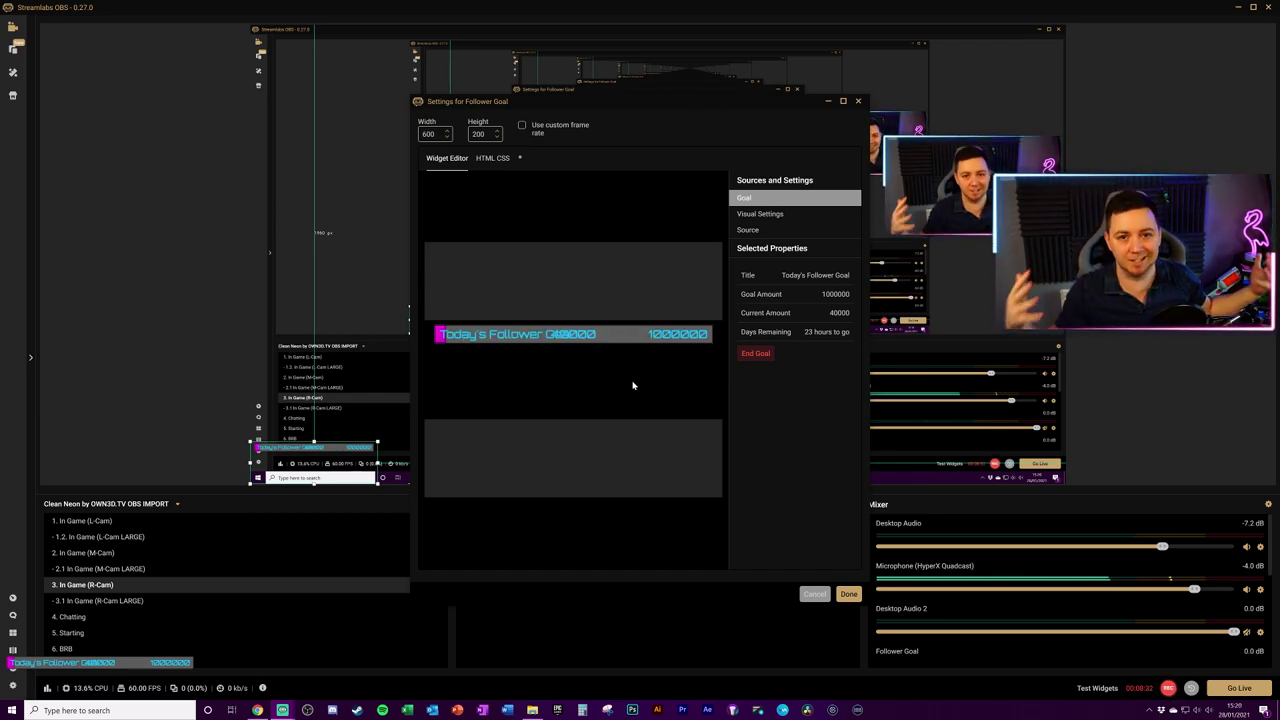
pyautogui.click(762, 214)
pyautogui.click(768, 232)
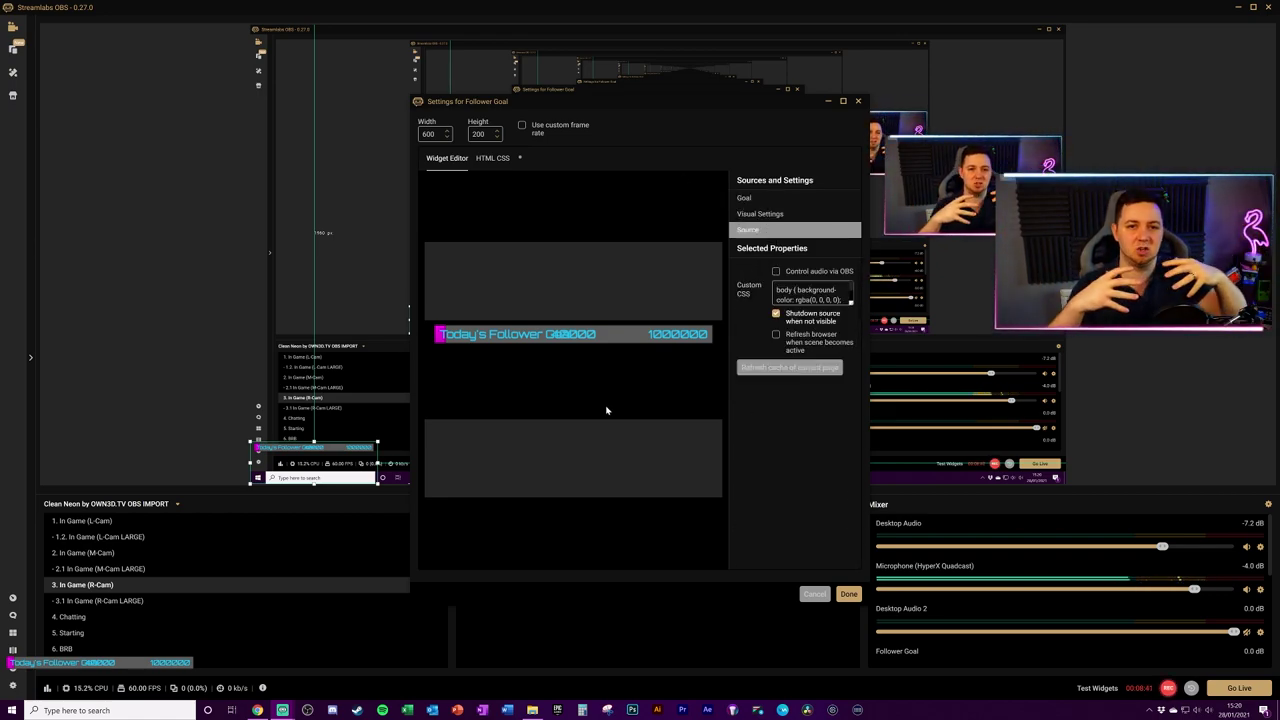
# Place the follower goal bar directly below the webcam and set its font family to Acme
pyautogui.click(363, 441)
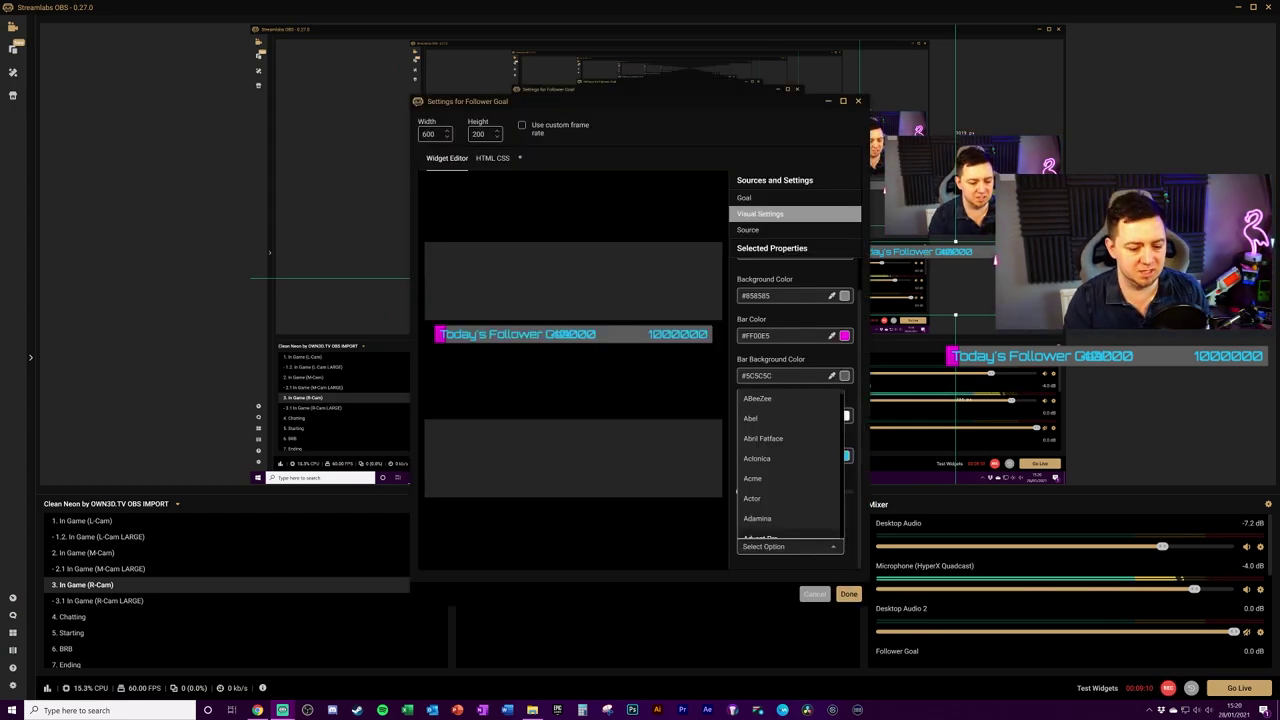
pyautogui.click(760, 478)
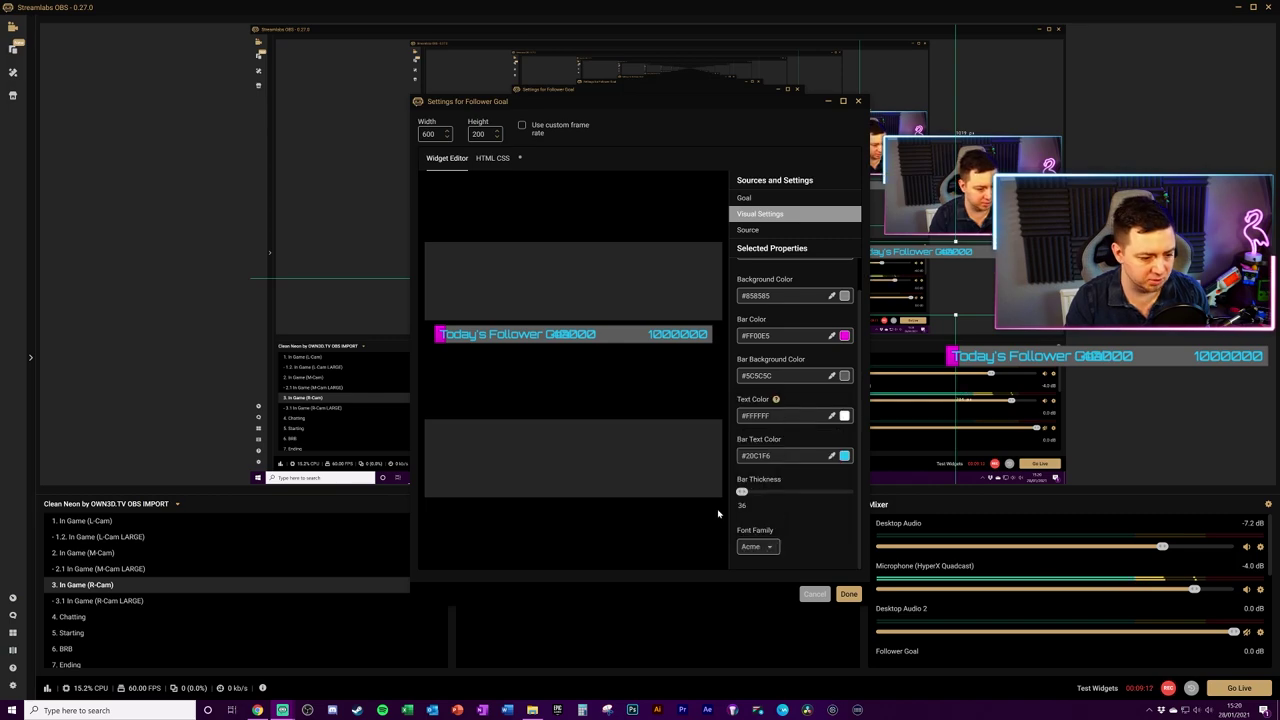
pyautogui.click(896, 357)
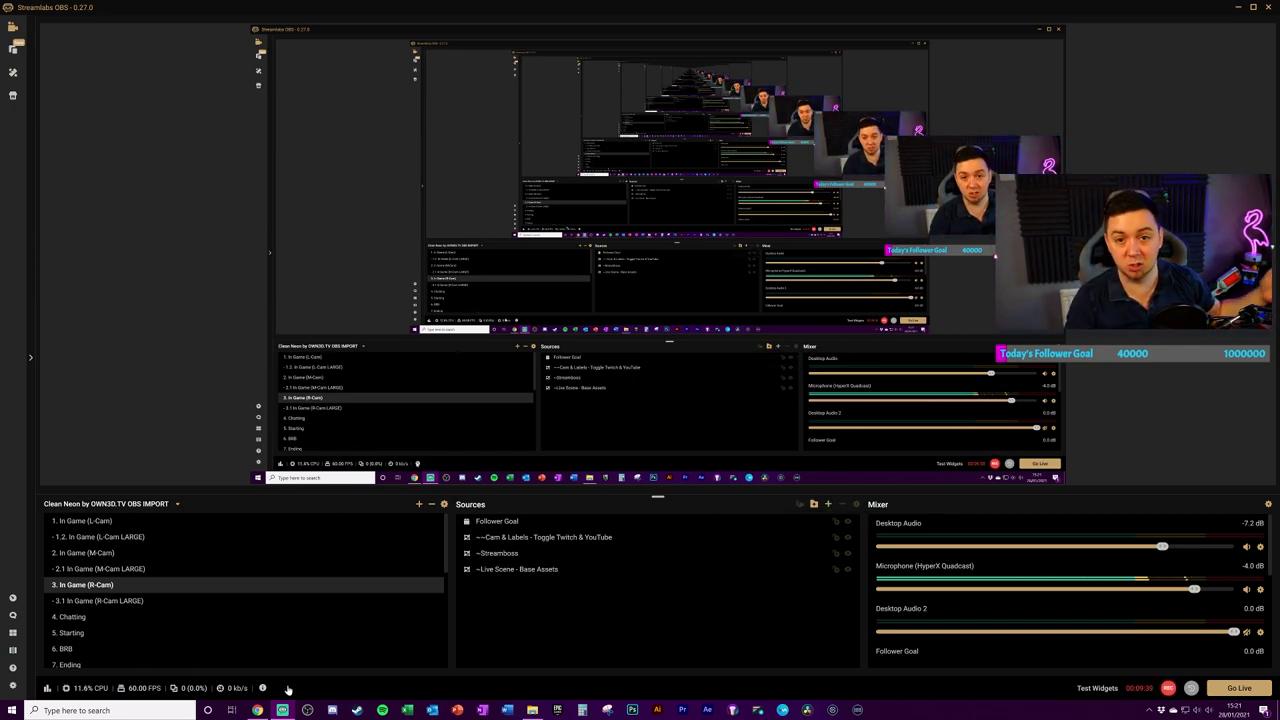
# Add a browser source named "Browser Source Follower Goal" and paste the copied private widget URL as its URL
pyautogui.click(826, 505)
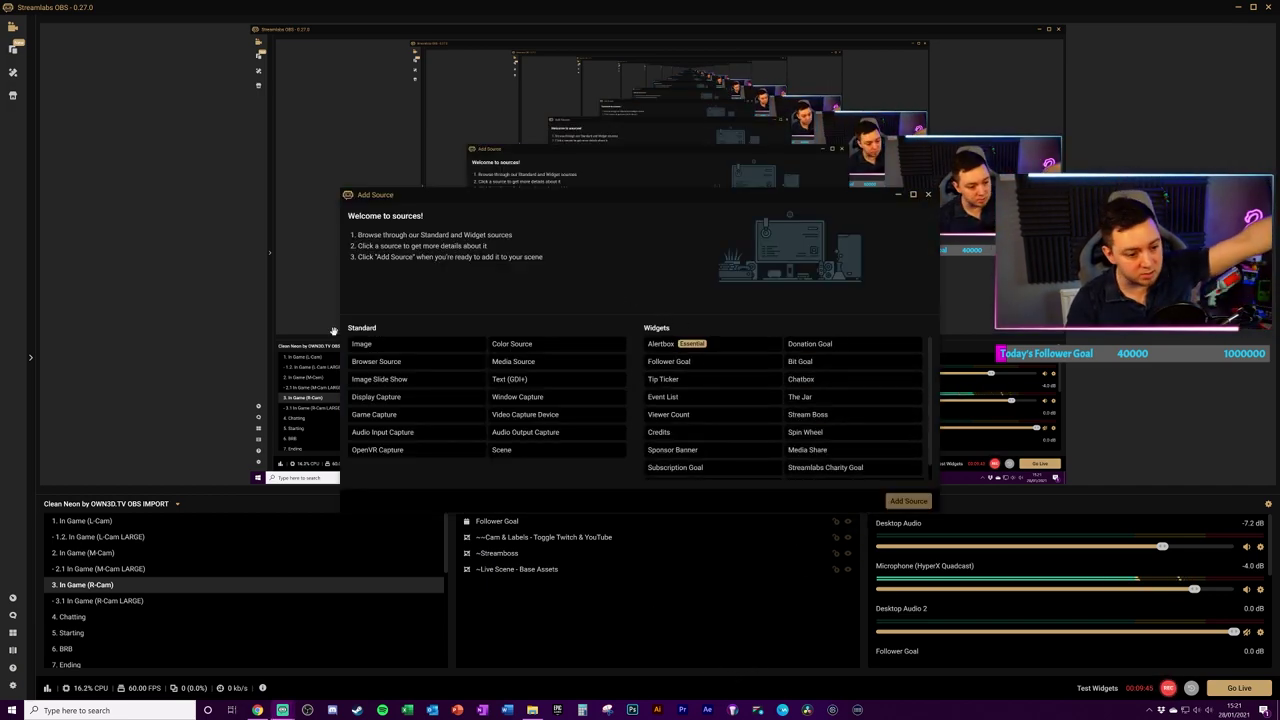
pyautogui.click(389, 366)
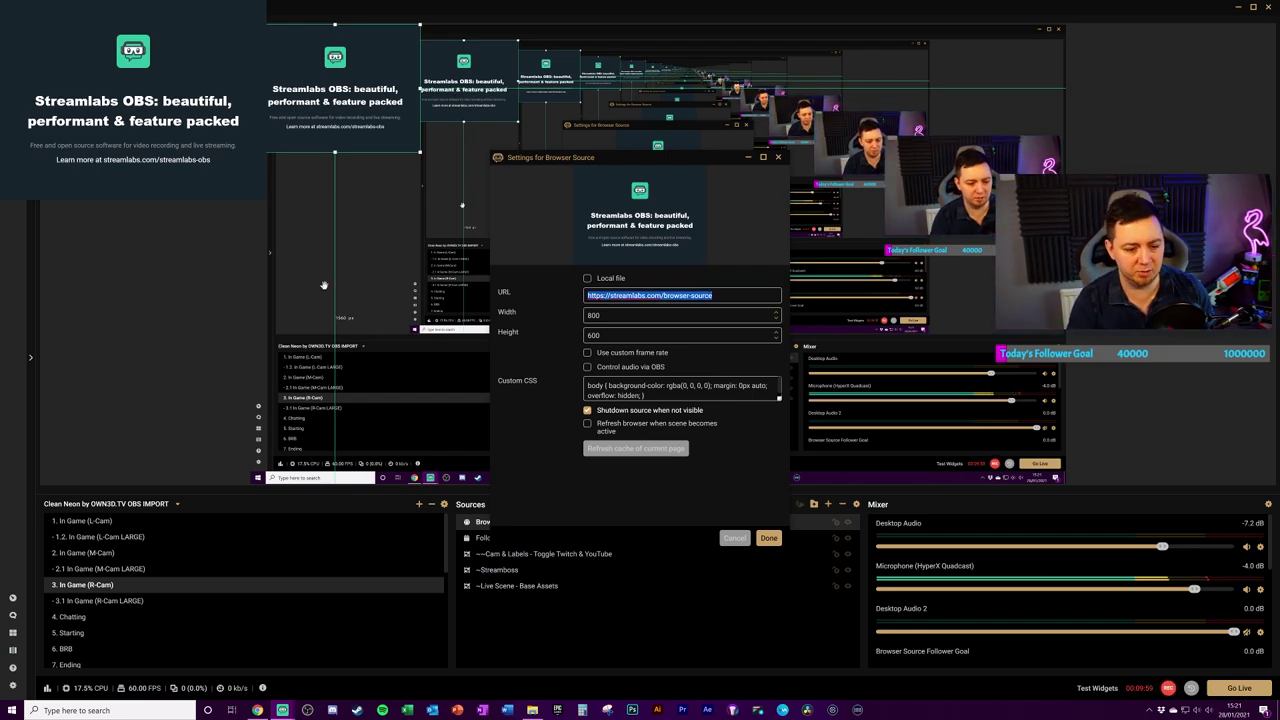
pyautogui.hotkey('ctrl', 'v')
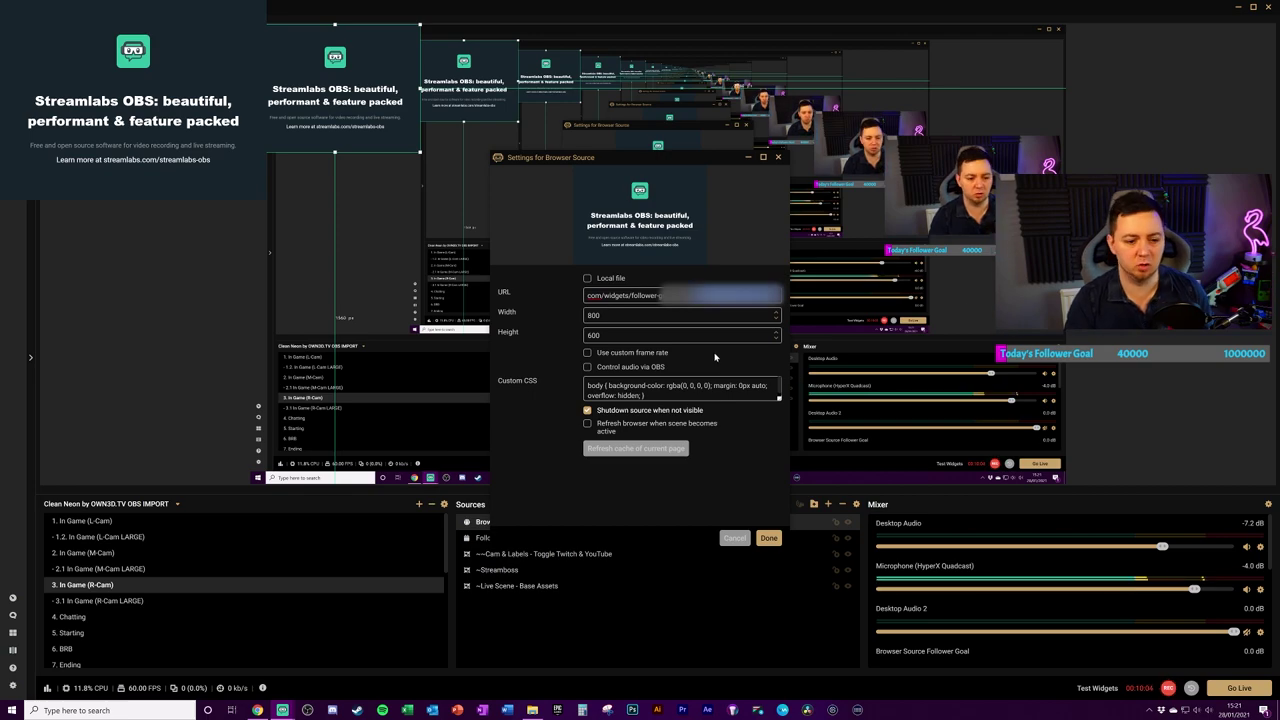
pyautogui.click(995, 258)
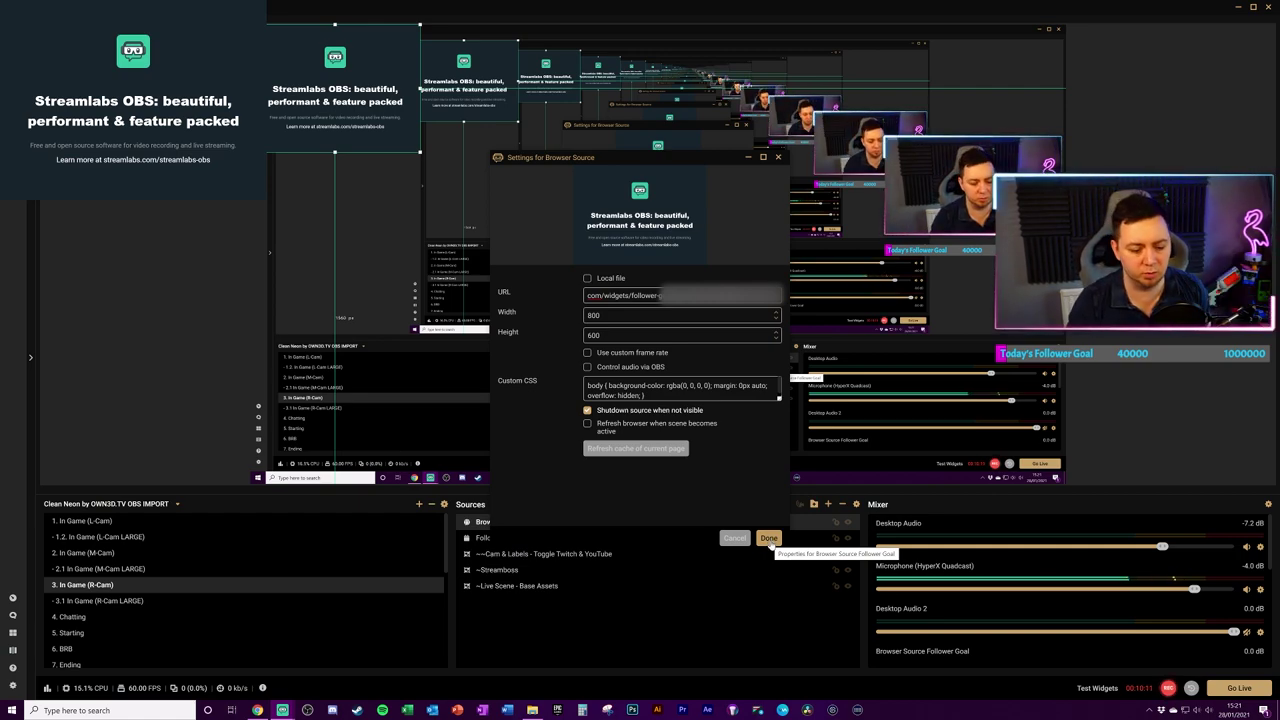
pyautogui.click(768, 538)
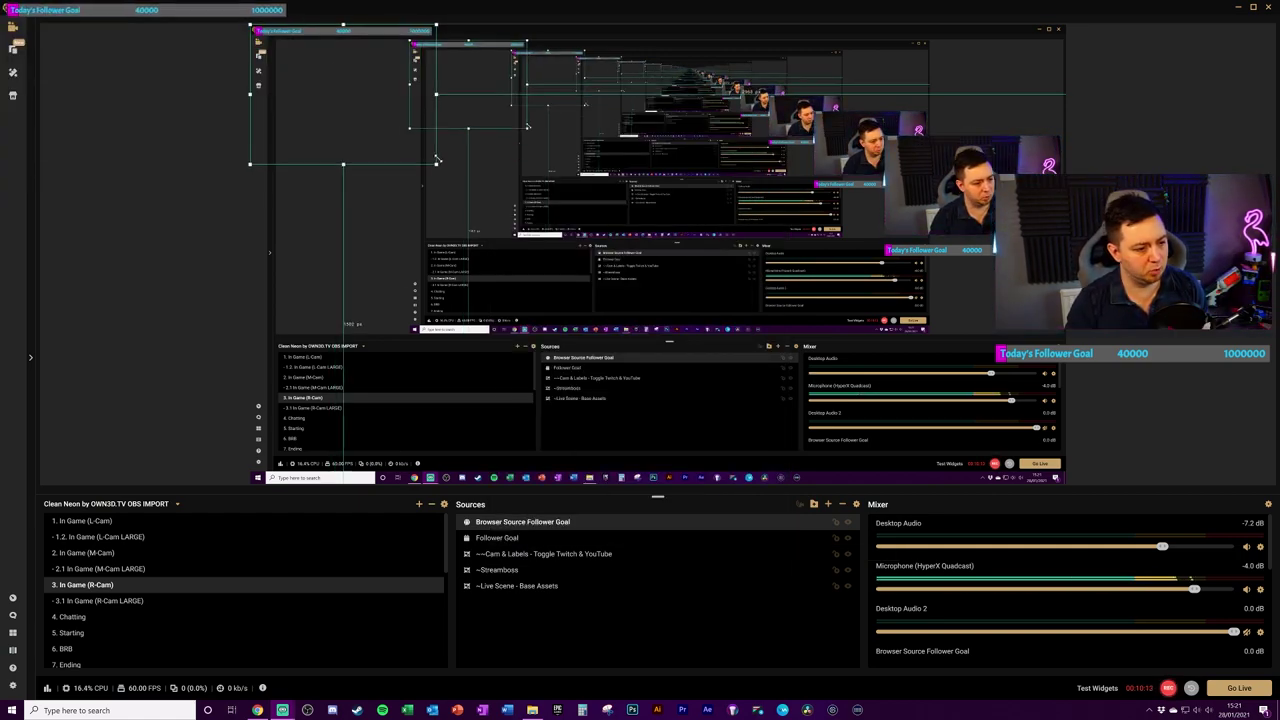